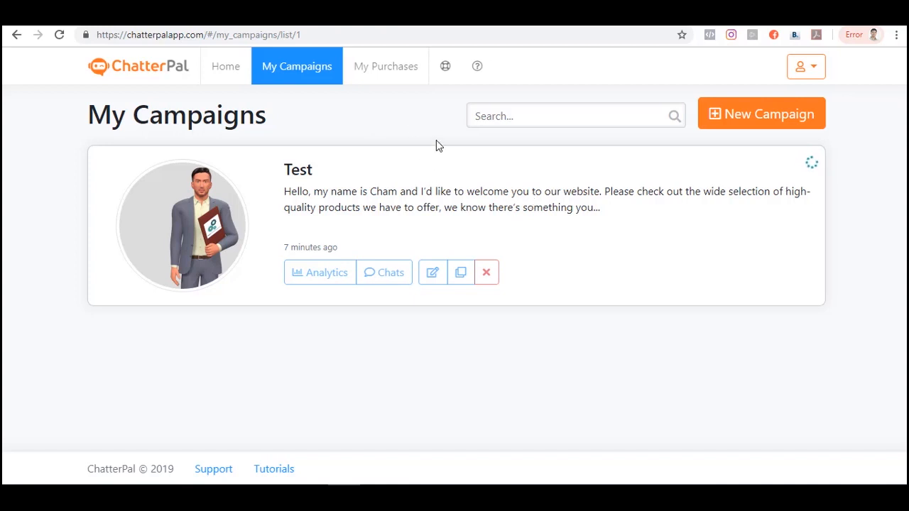
# Step: Open the dashboard home page and the video tutorials page, and review its walkthrough topics and Green Screen tutorial
pyautogui.click(226, 77)
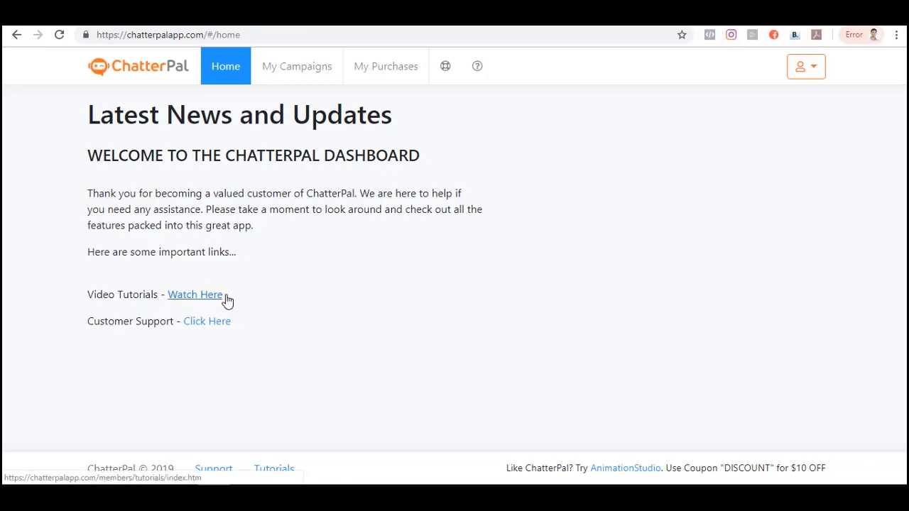
pyautogui.click(480, 63)
pyautogui.scroll(-5, 886, 115)
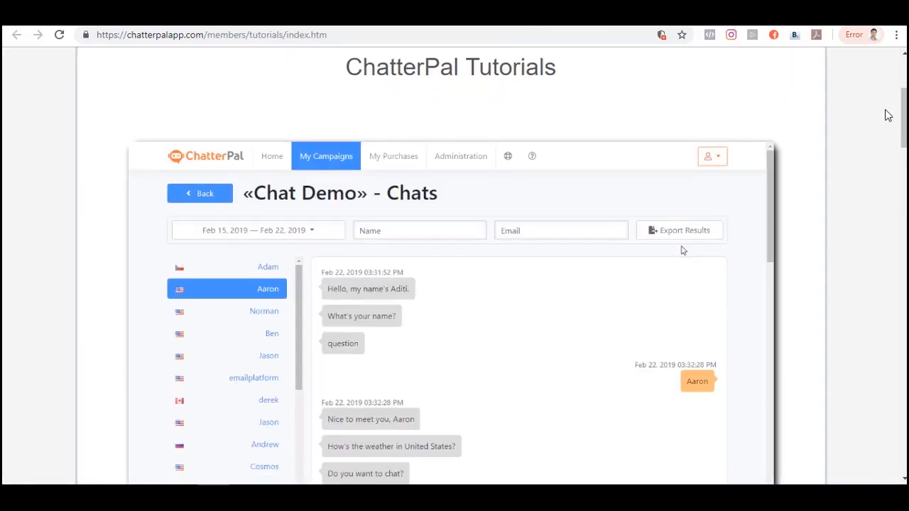
pyautogui.scroll(3, 886, 115)
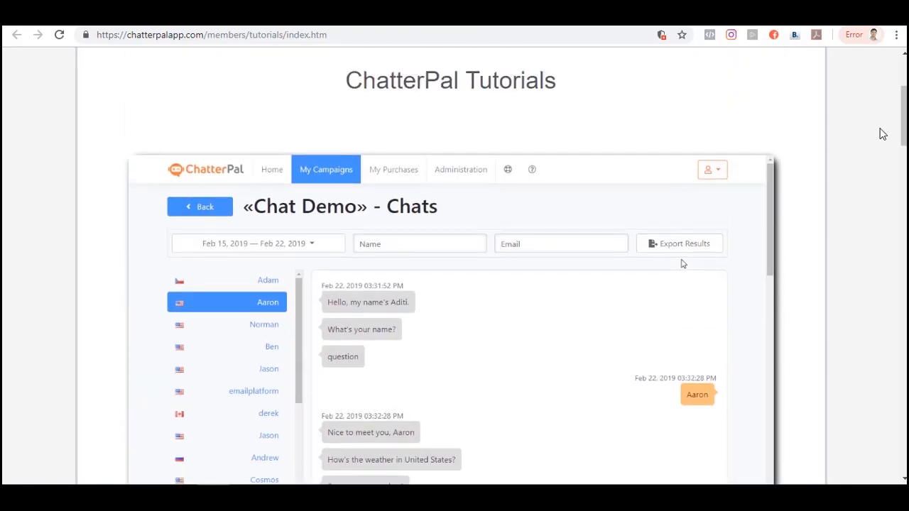
pyautogui.scroll(-15, 879, 131)
pyautogui.scroll(-4, 882, 134)
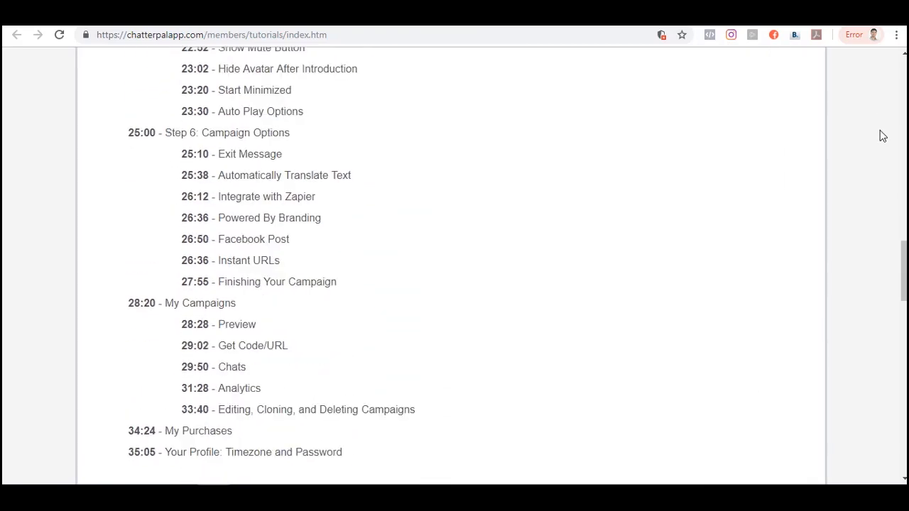
pyautogui.scroll(19, 880, 137)
pyautogui.scroll(-3, 879, 140)
pyautogui.scroll(-14, 609, 260)
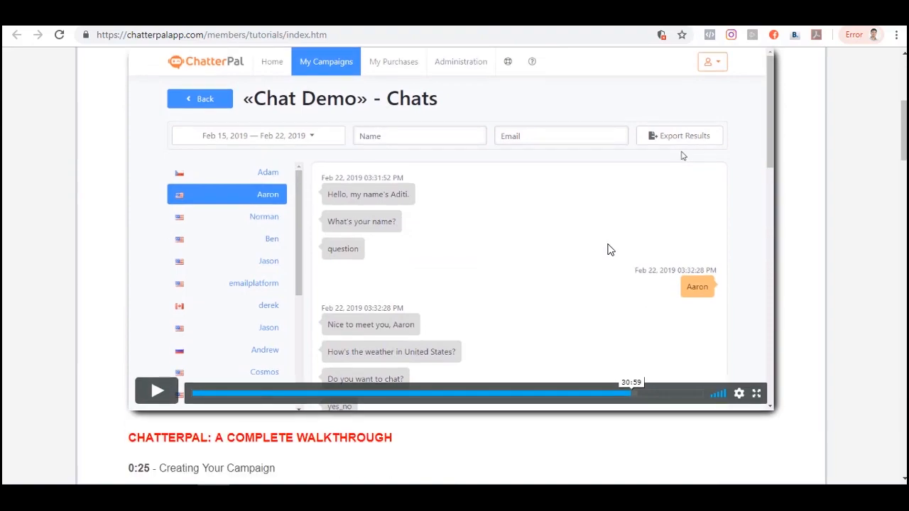
pyautogui.scroll(14, 614, 279)
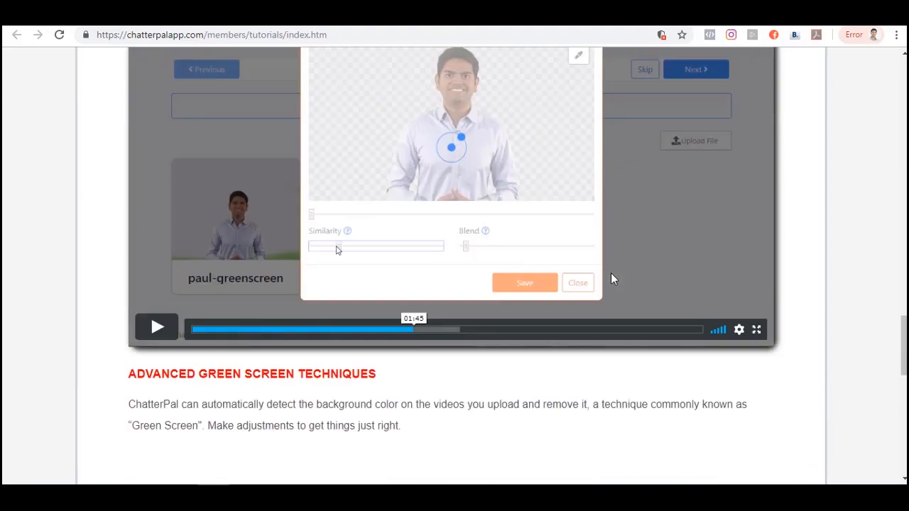
pyautogui.scroll(-4, 613, 279)
pyautogui.scroll(3, 614, 279)
pyautogui.scroll(20, 614, 279)
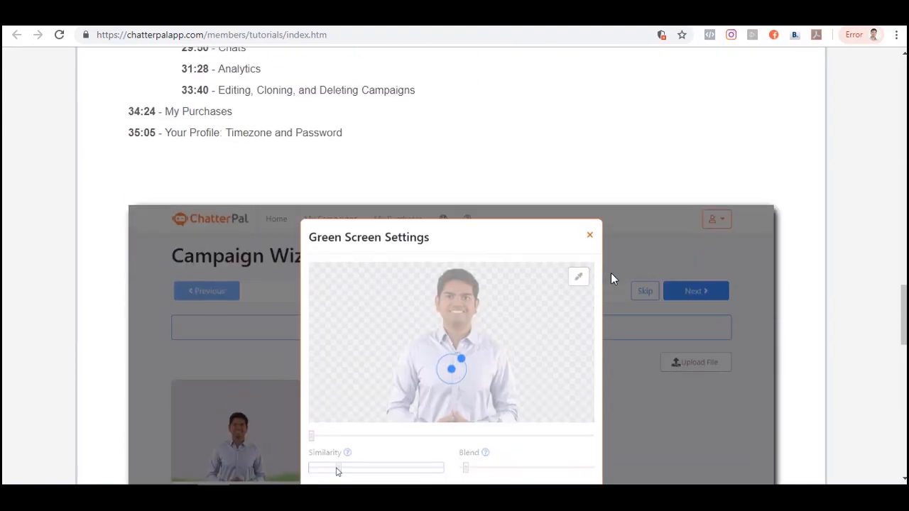
pyautogui.scroll(10, 614, 276)
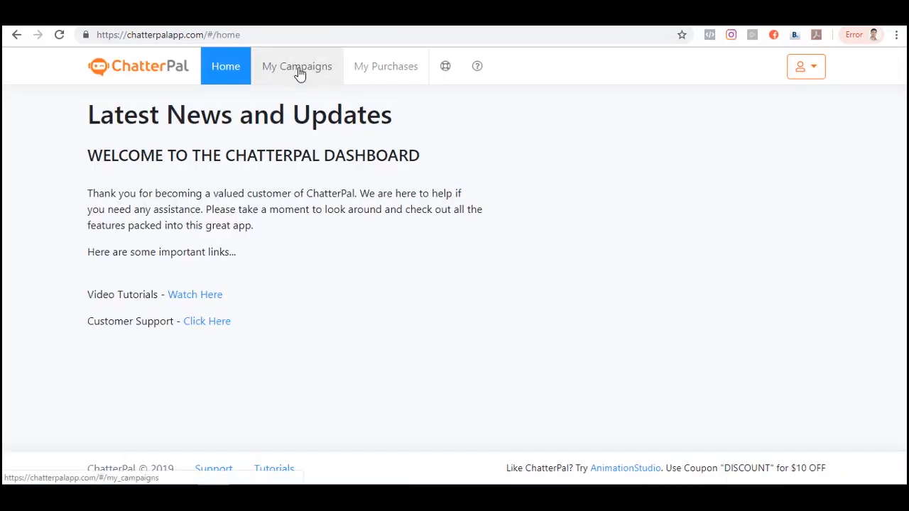
# Step: Start a new campaign of type Chat and Avatar from the campaigns list
pyautogui.click(298, 71)
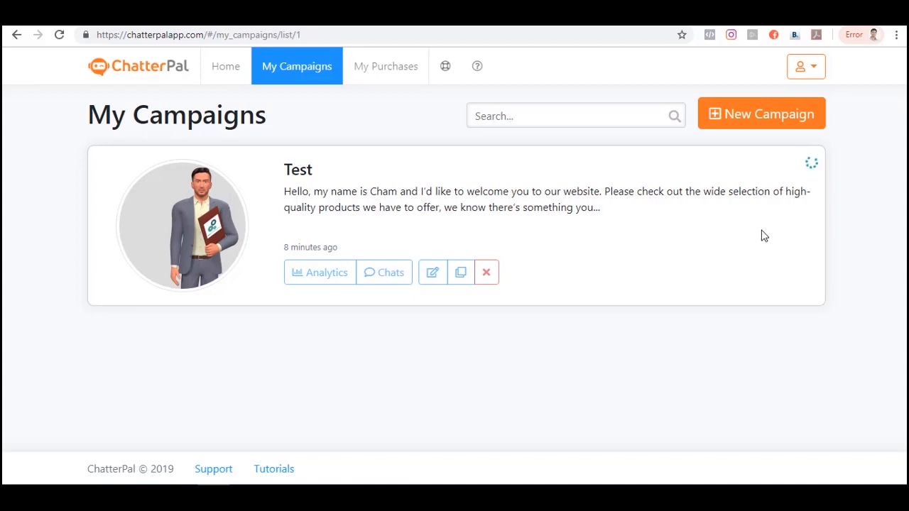
pyautogui.click(767, 121)
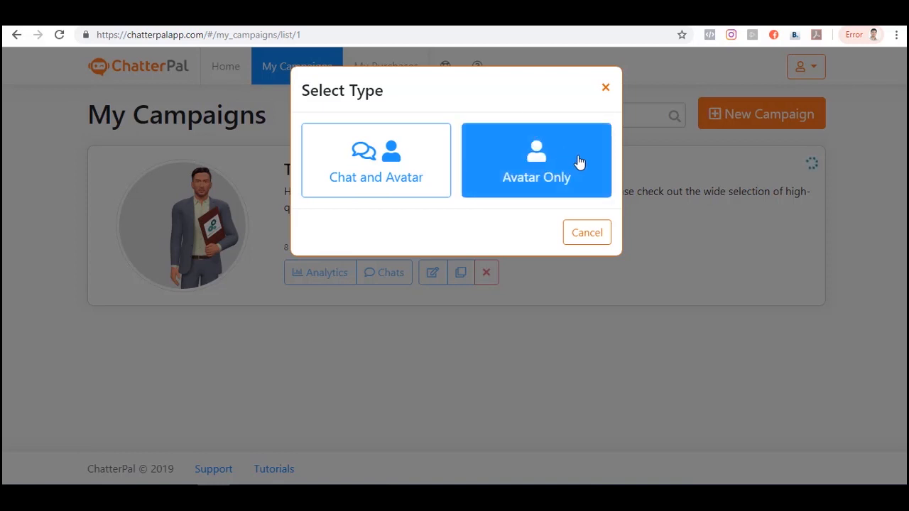
pyautogui.click(391, 156)
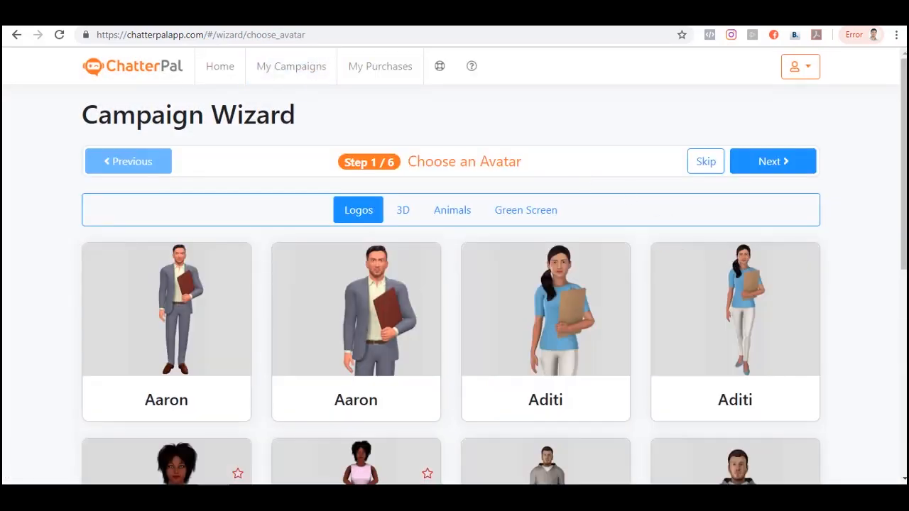
# Step: Examine the avatars on the first page of the Logos category
pyautogui.scroll(-2, 877, 271)
pyautogui.scroll(-3, 878, 270)
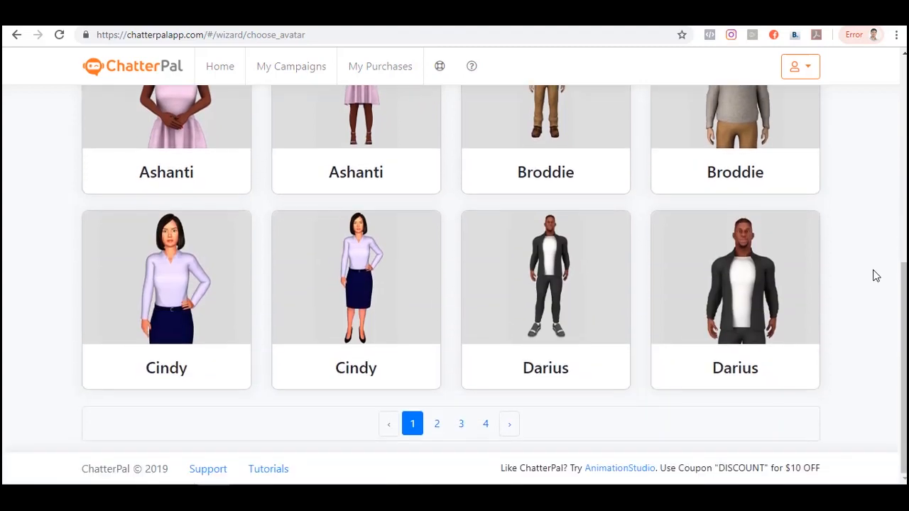
pyautogui.scroll(5, 875, 271)
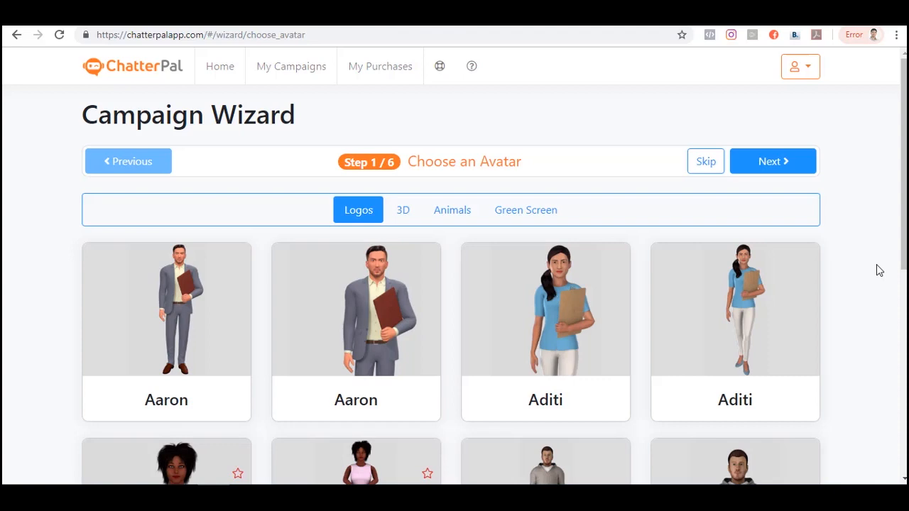
pyautogui.scroll(-2, 878, 268)
pyautogui.moveTo(724, 205)
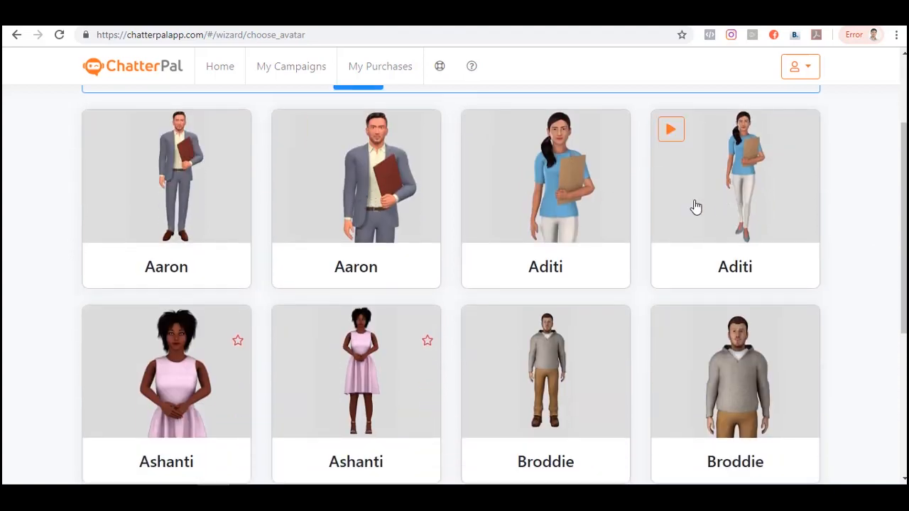
pyautogui.scroll(-2, 679, 207)
pyautogui.scroll(-2, 574, 264)
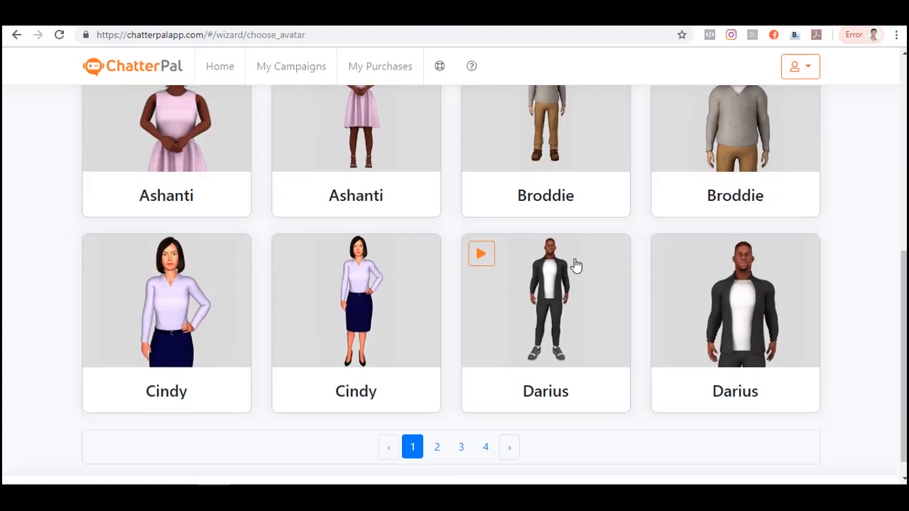
# Step: Browse the Logos avatars on pages 2, 3 and 4
pyautogui.click(437, 424)
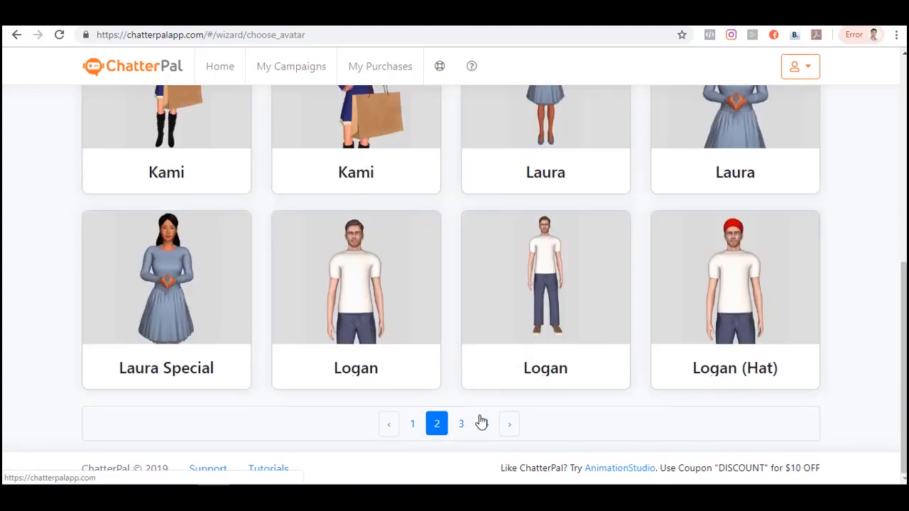
pyautogui.click(463, 425)
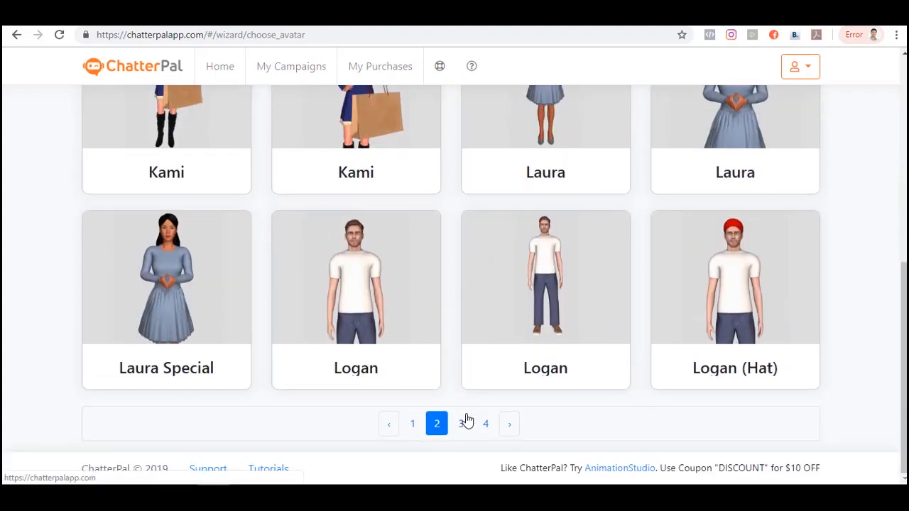
pyautogui.click(463, 423)
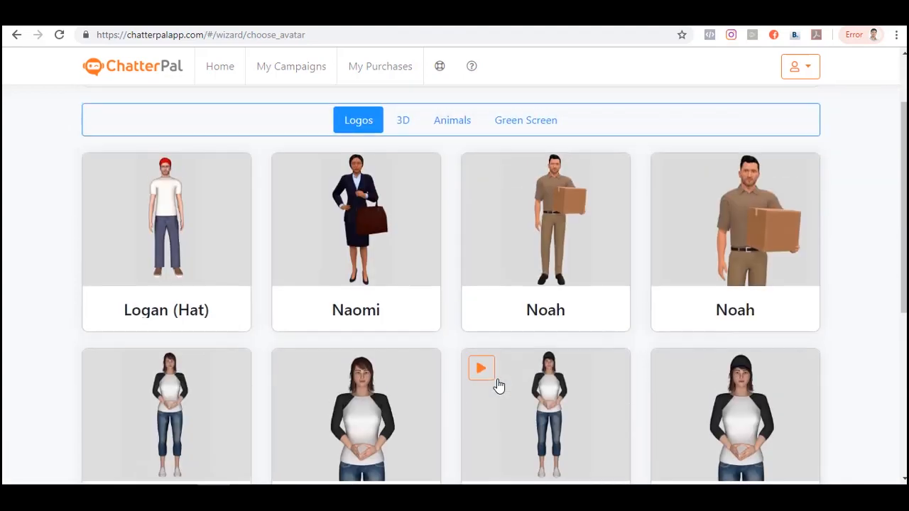
pyautogui.scroll(-1, 495, 383)
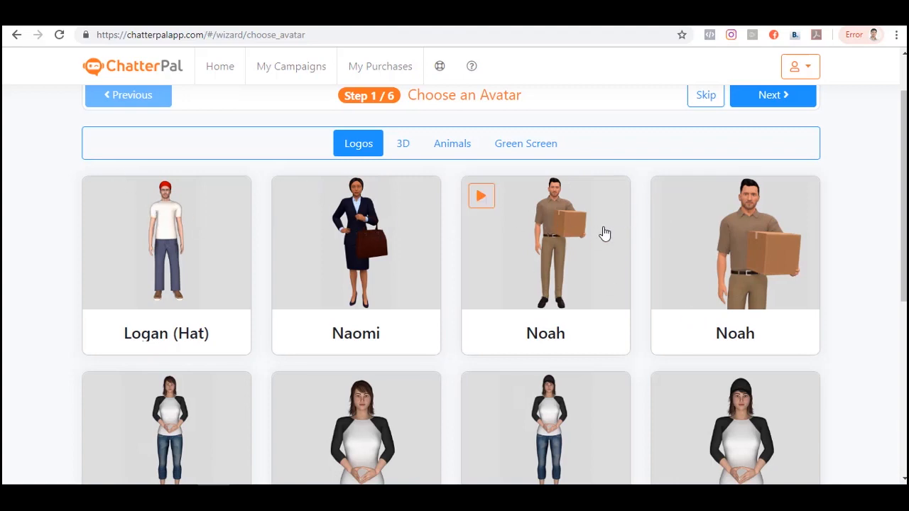
pyautogui.scroll(-3, 789, 234)
pyautogui.scroll(-3, 801, 257)
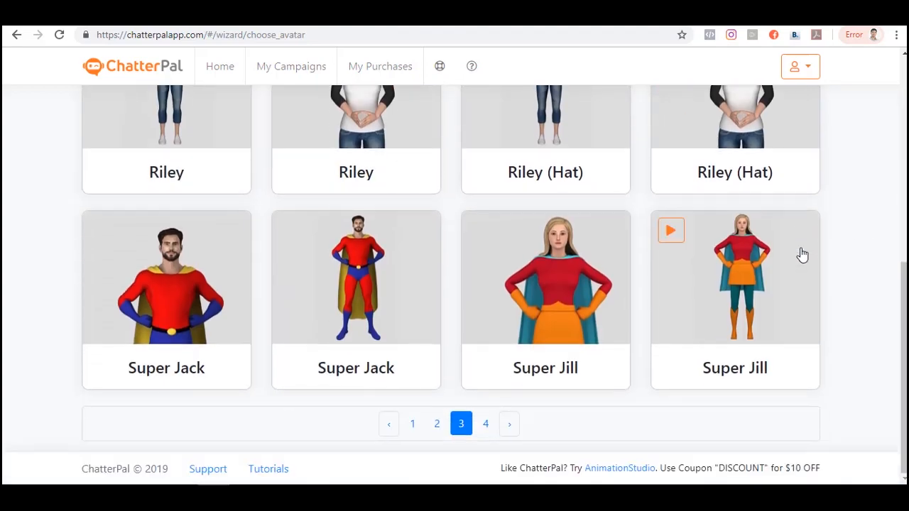
pyautogui.click(488, 428)
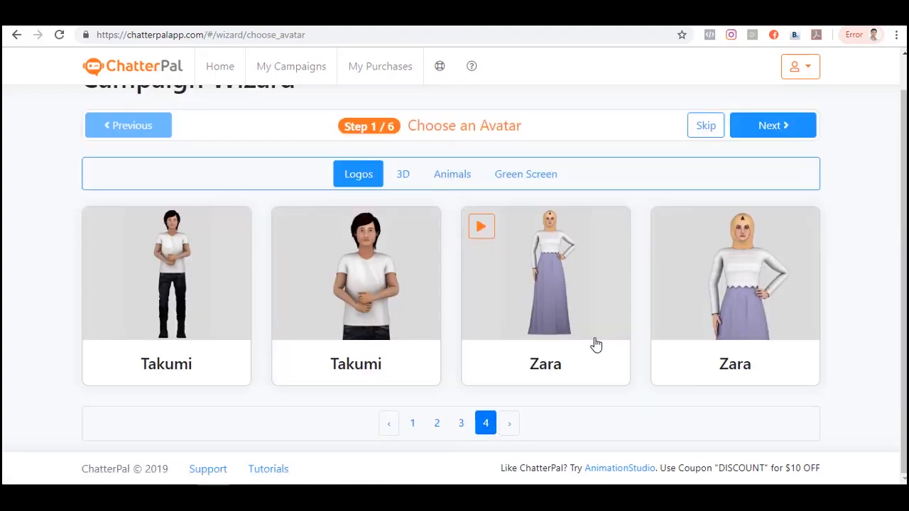
# Step: Browse the 3D avatars on pages 1 to 3
pyautogui.click(403, 178)
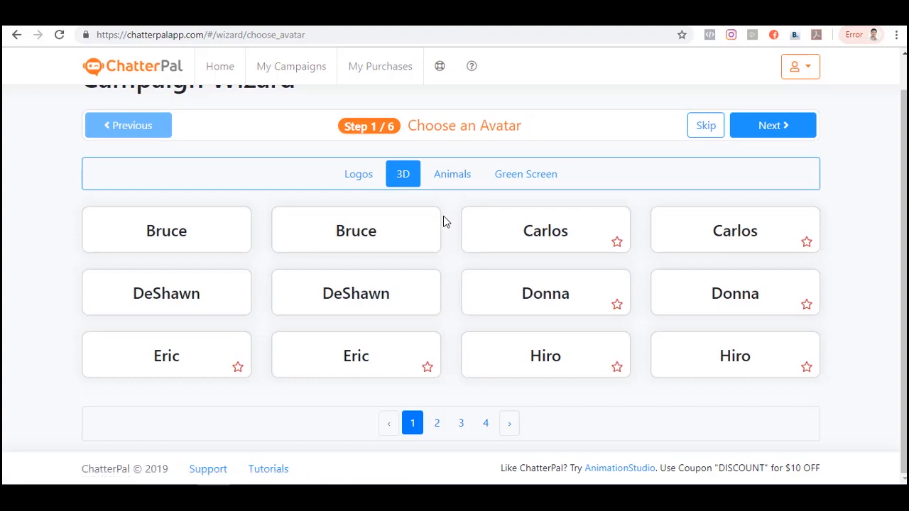
pyautogui.scroll(-2, 443, 221)
pyautogui.scroll(-4, 444, 216)
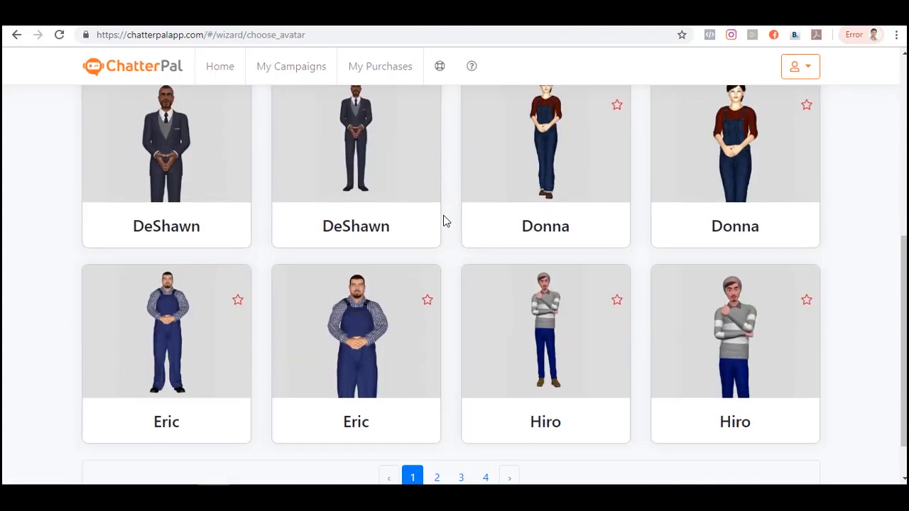
pyautogui.scroll(1, 444, 216)
pyautogui.scroll(1, 443, 215)
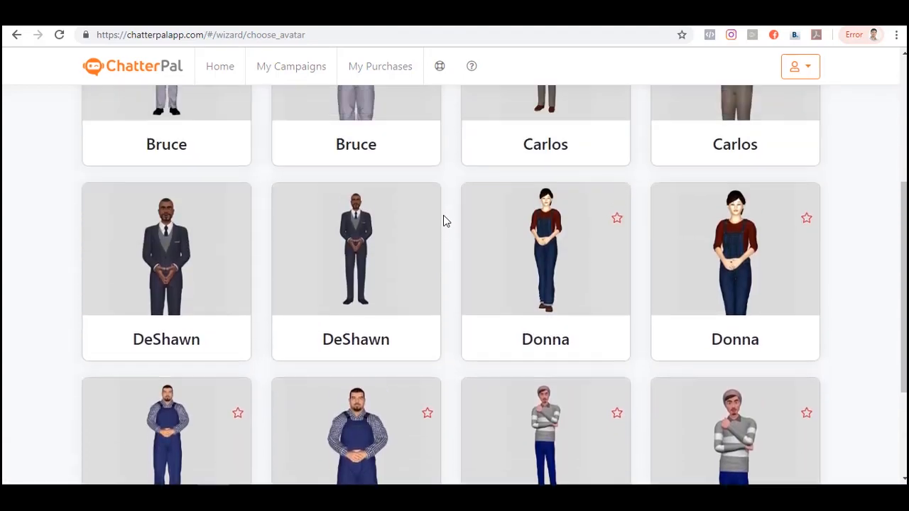
pyautogui.scroll(-3, 443, 219)
pyautogui.click(438, 424)
pyautogui.scroll(-2, 460, 434)
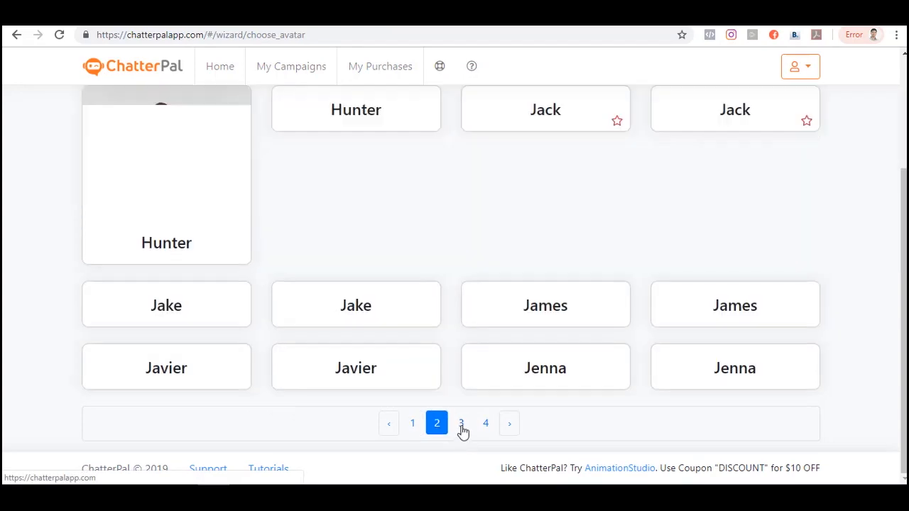
pyautogui.click(461, 426)
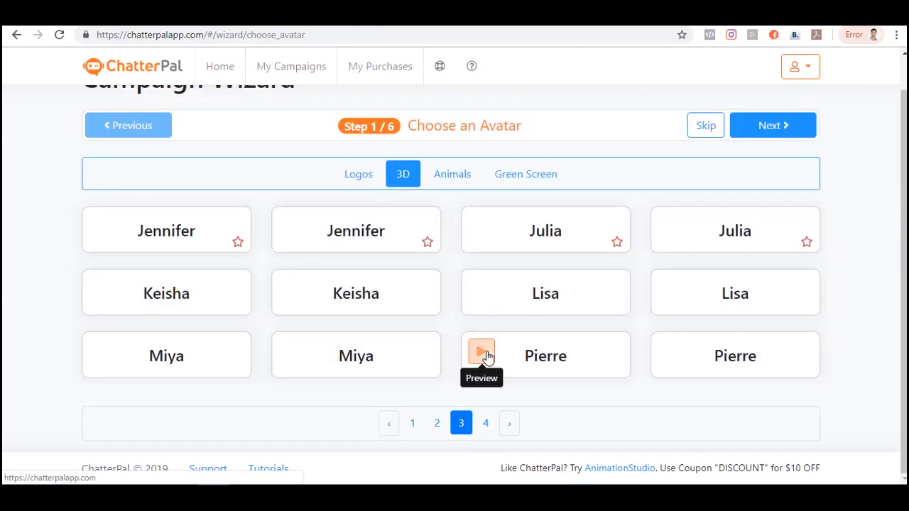
pyautogui.scroll(6, 488, 356)
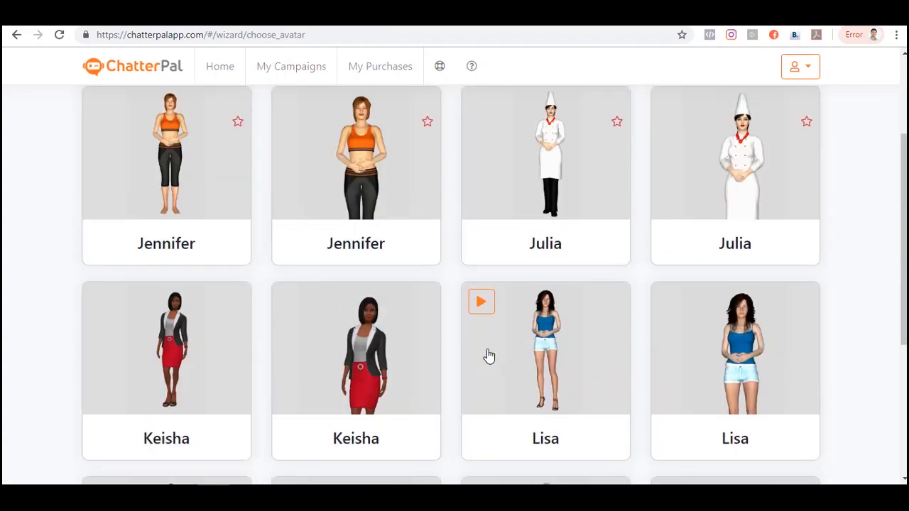
# Step: Examine the avatars on the first page of the Animals category
pyautogui.click(452, 210)
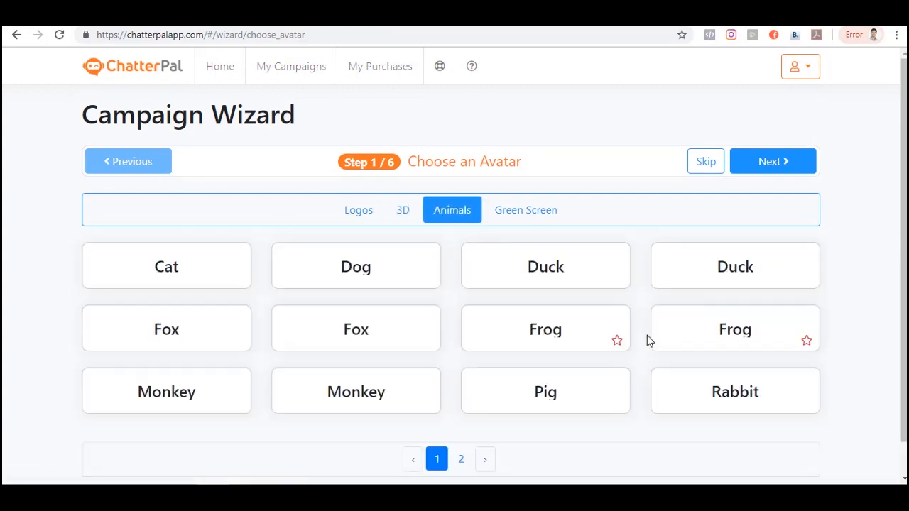
pyautogui.scroll(-3, 646, 341)
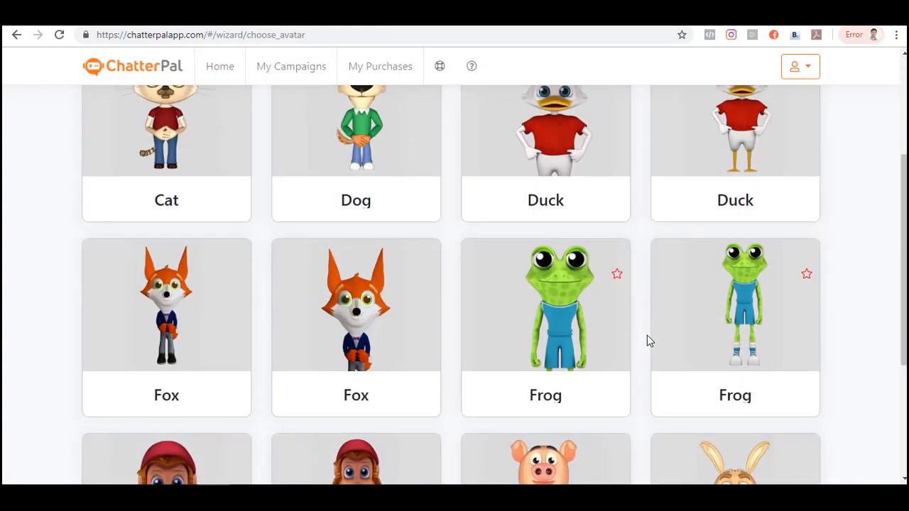
pyautogui.scroll(-3, 646, 341)
pyautogui.scroll(4, 646, 335)
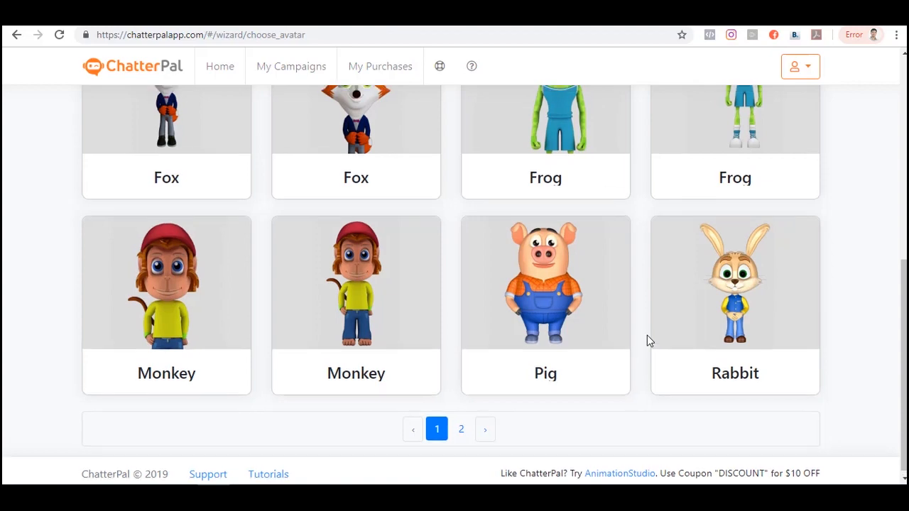
pyautogui.scroll(3, 647, 335)
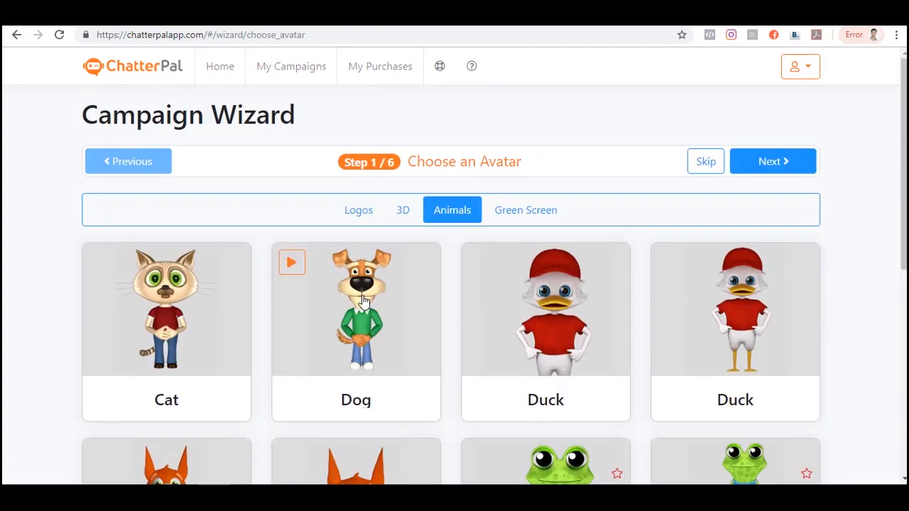
pyautogui.scroll(-2, 368, 338)
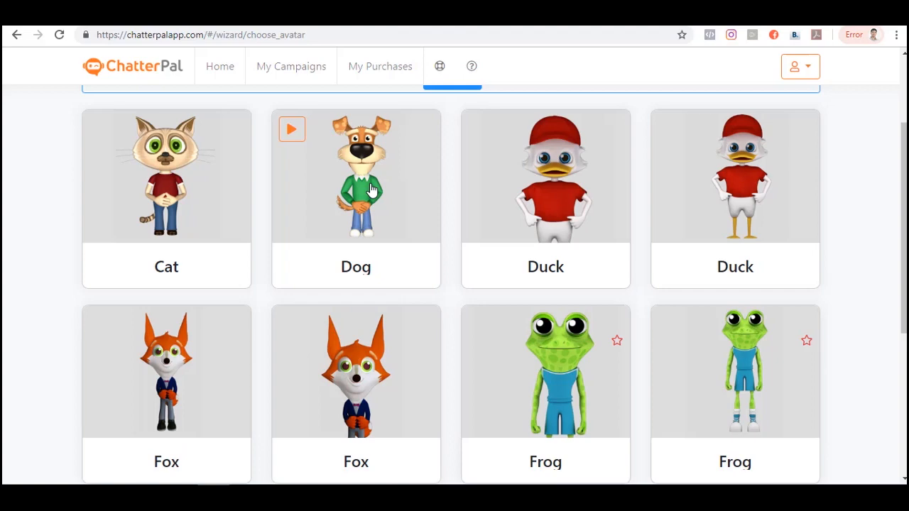
pyautogui.scroll(2, 369, 189)
pyautogui.scroll(-2, 370, 190)
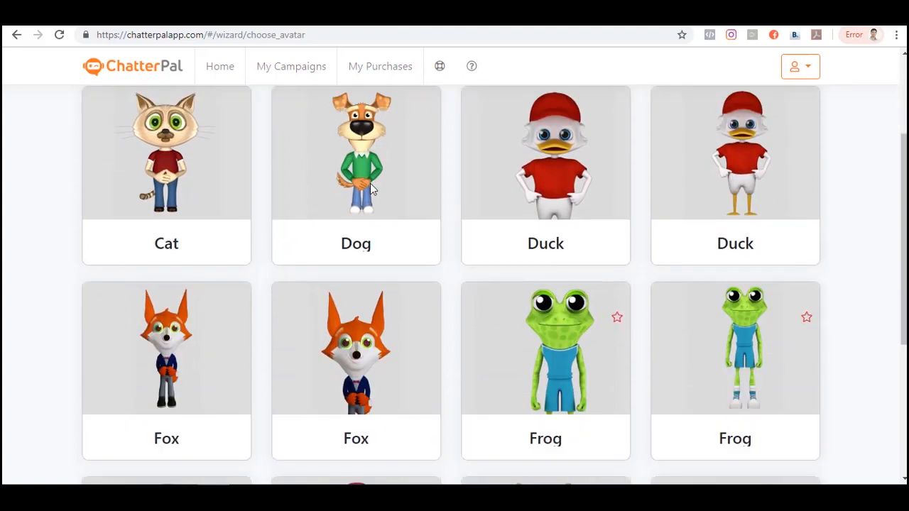
pyautogui.scroll(-3, 370, 190)
pyautogui.scroll(-2, 370, 190)
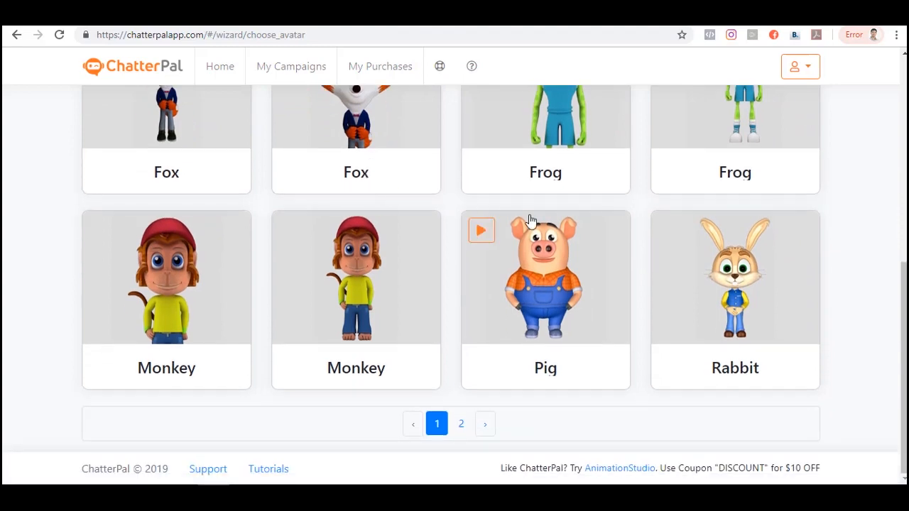
pyautogui.scroll(4, 532, 222)
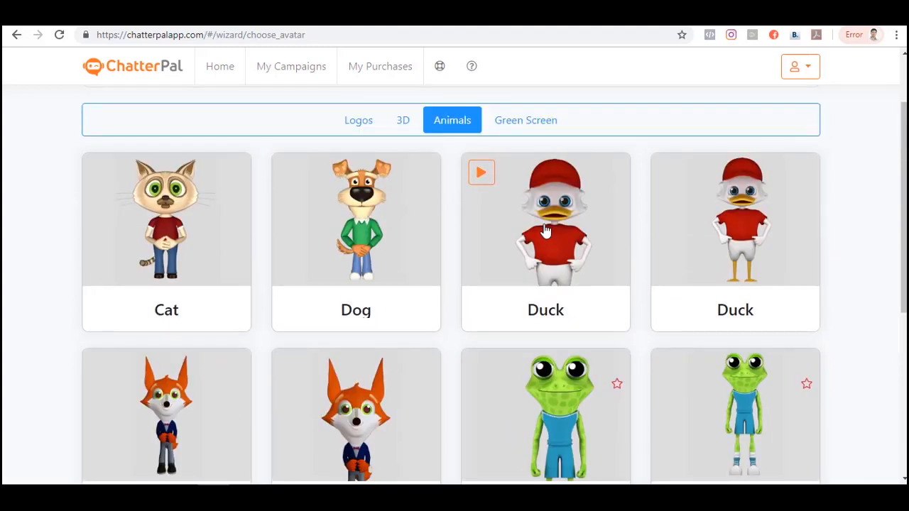
# Step: Look over the remaining Animals avatars and view the Green Screen category
pyautogui.scroll(-4, 544, 229)
pyautogui.scroll(5, 533, 213)
pyautogui.click(527, 210)
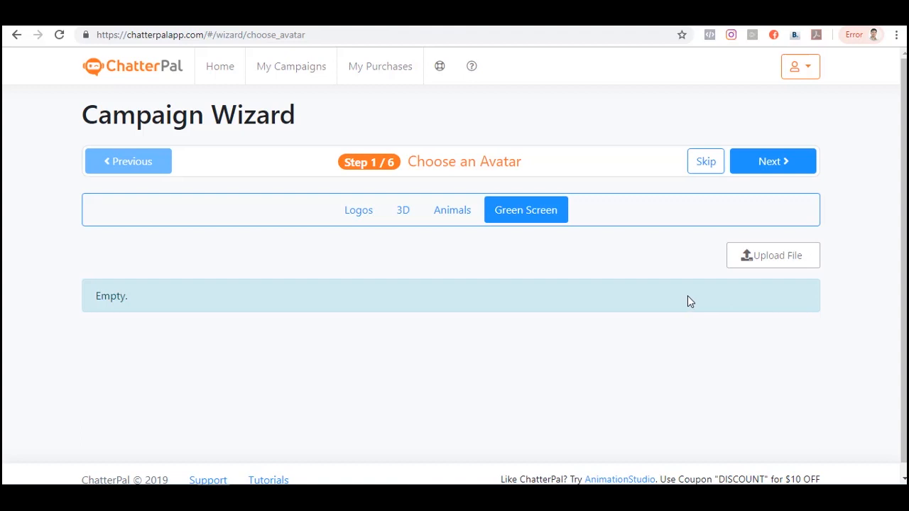
# Step: Select the closer-framed Aaron avatar from the Logos category and proceed to the Welcome Message step
pyautogui.click(355, 217)
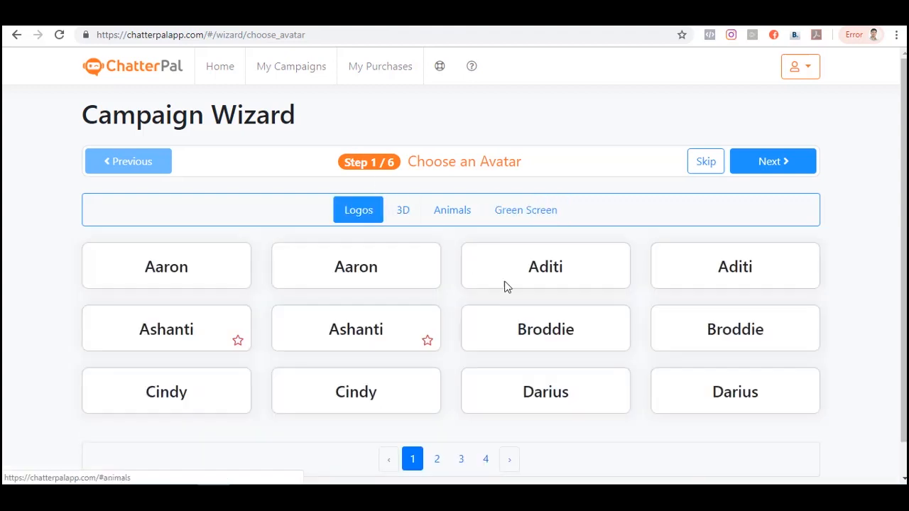
pyautogui.scroll(-1, 518, 286)
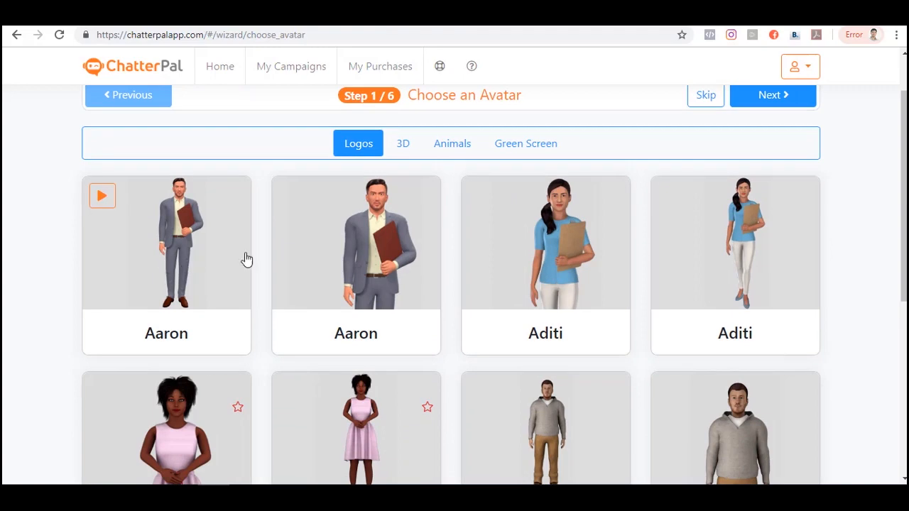
pyautogui.click(383, 242)
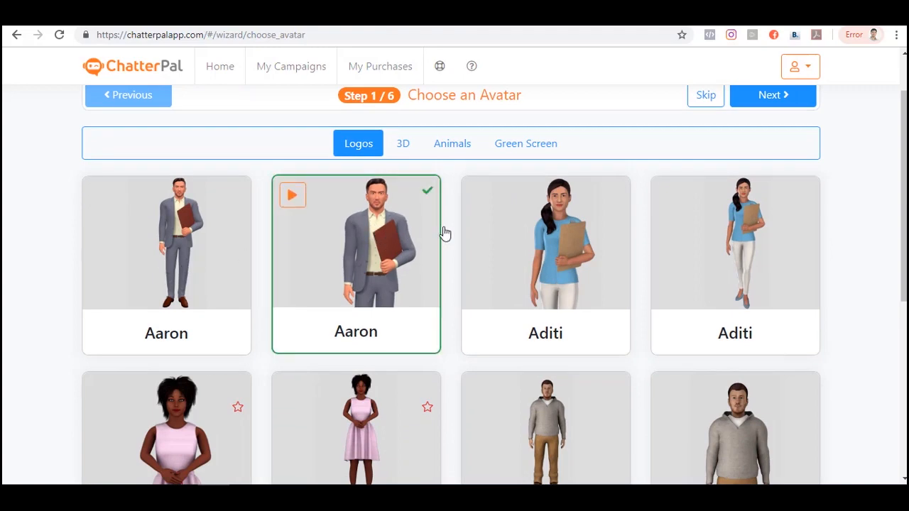
pyautogui.scroll(1, 736, 228)
pyautogui.click(785, 162)
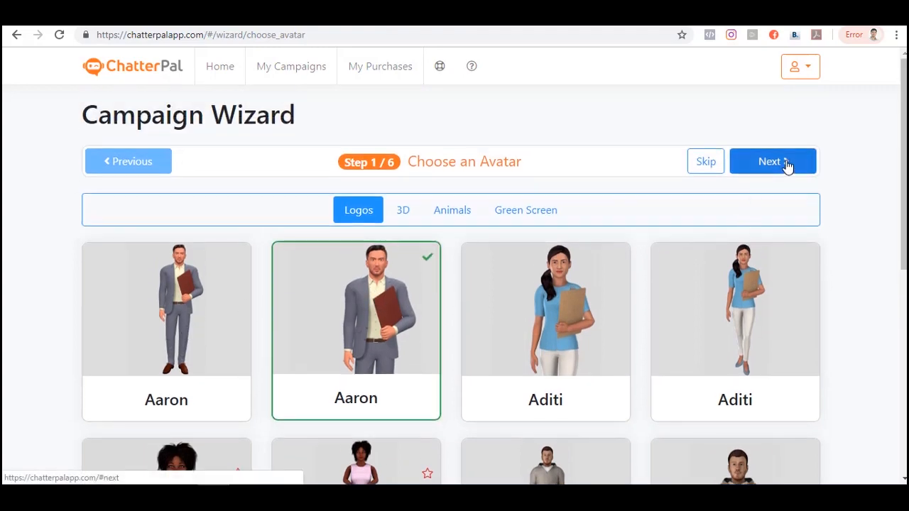
# Step: Examine the languages offered for the text-to-speech welcome message, leaving US English selected
pyautogui.scroll(-2, 834, 241)
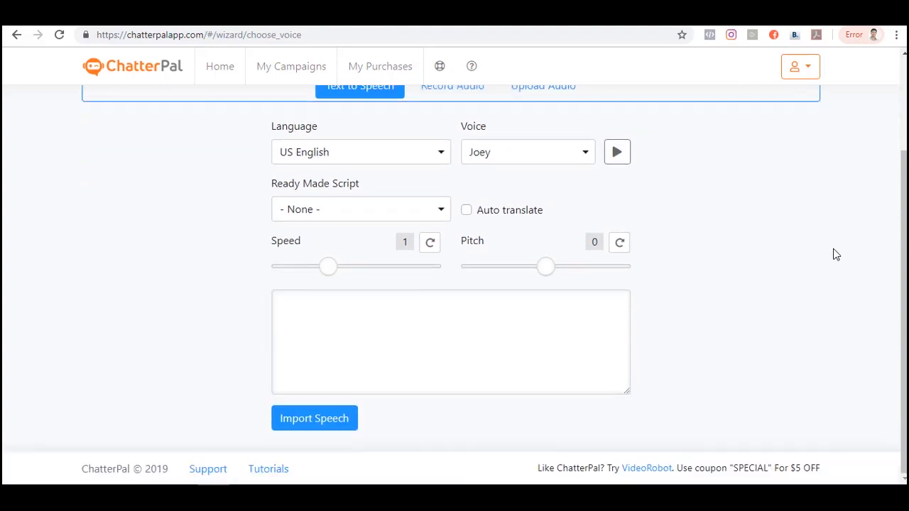
pyautogui.click(424, 153)
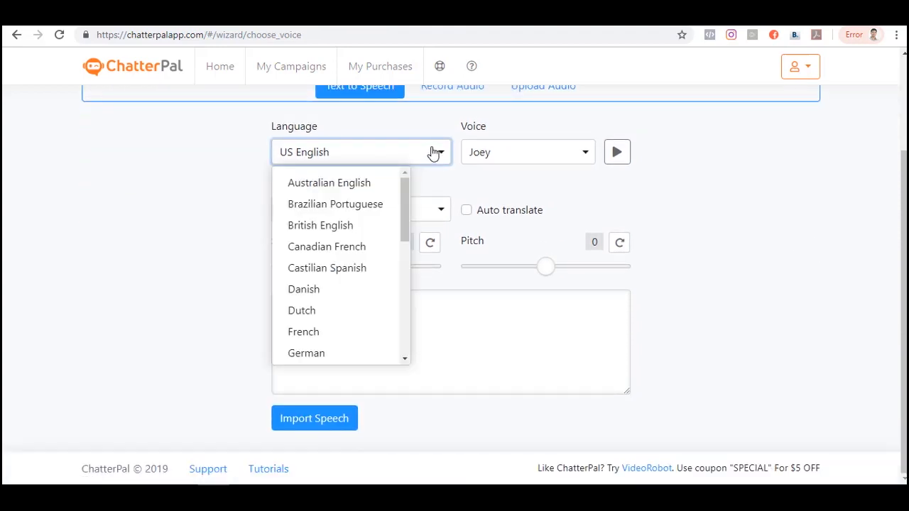
pyautogui.scroll(-1, 401, 211)
pyautogui.moveTo(401, 211); pyautogui.dragTo(404, 164)
pyautogui.click(561, 181)
# Step: Check the available US English voices and play the demo of the Joey voice
pyautogui.click(540, 156)
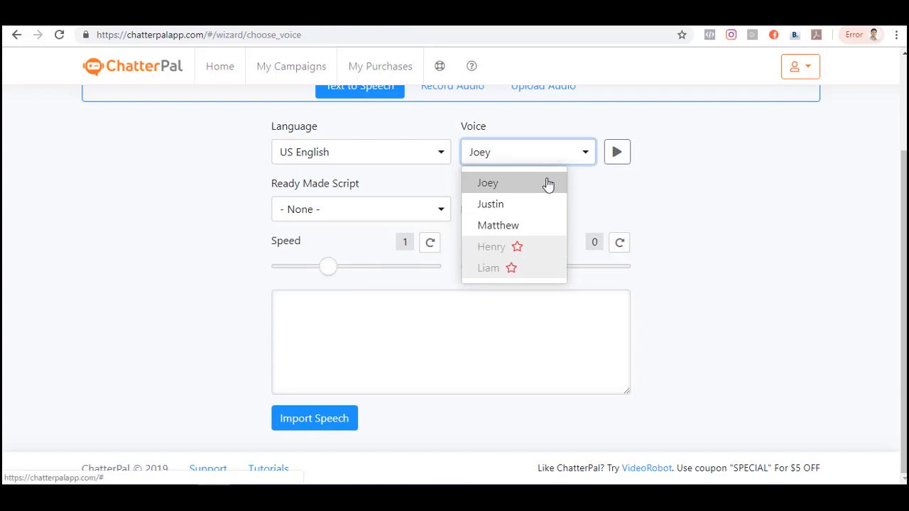
pyautogui.click(593, 183)
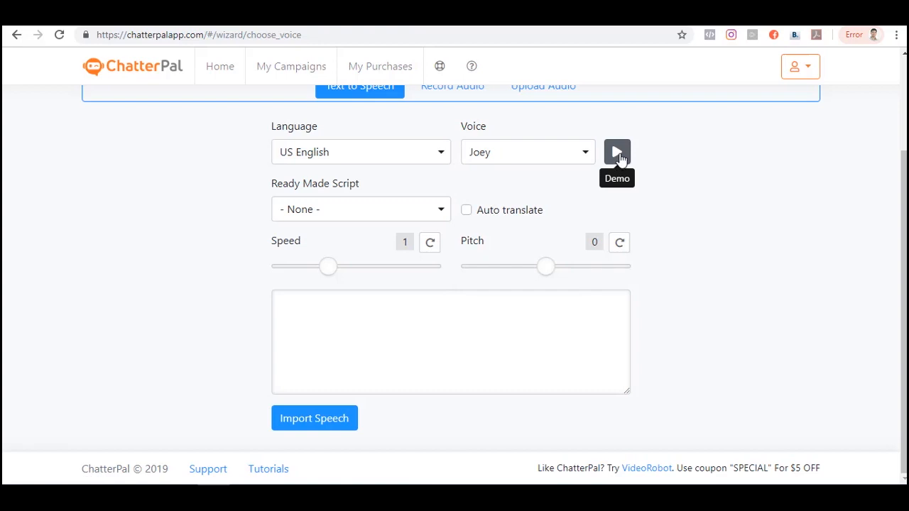
pyautogui.click(618, 154)
pyautogui.click(621, 157)
# Step: Try the Justin voice for the welcome message and switch the voice back to Joey
pyautogui.click(554, 159)
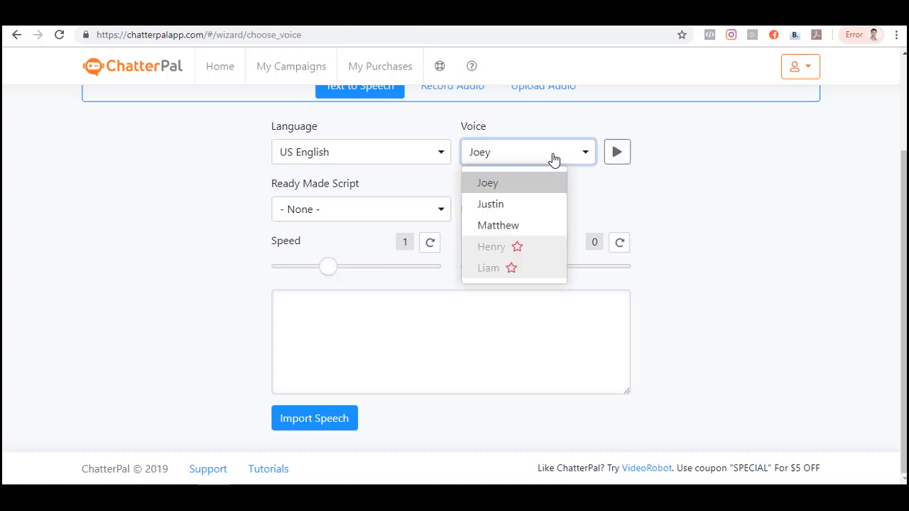
pyautogui.click(508, 203)
pyautogui.click(519, 165)
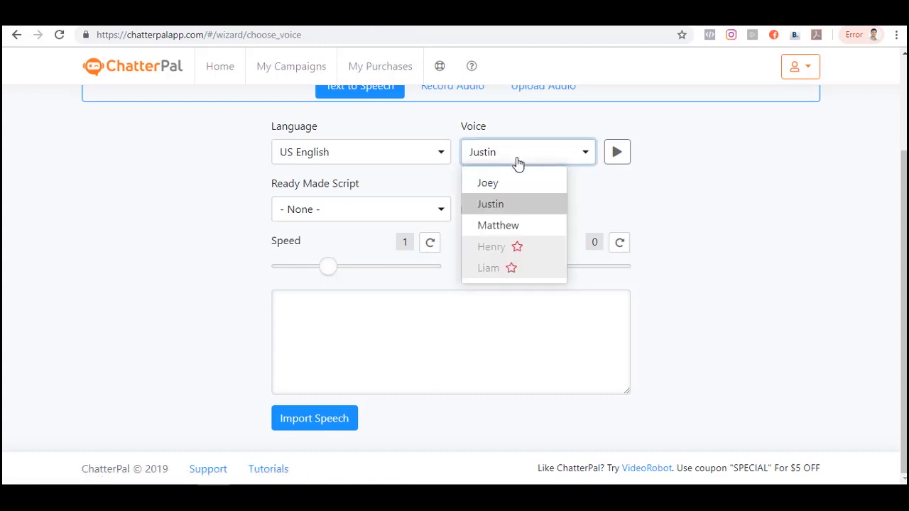
pyautogui.press('Down')
pyautogui.click(514, 211)
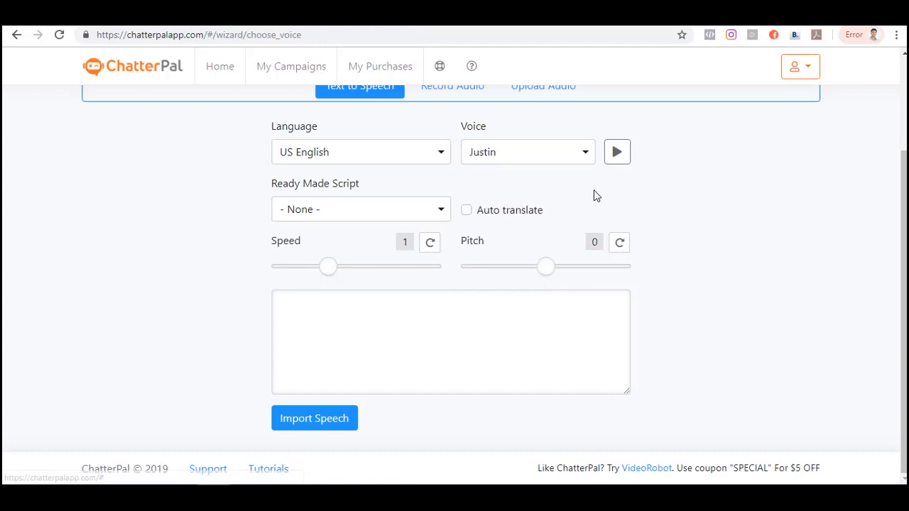
pyautogui.click(539, 156)
pyautogui.click(507, 183)
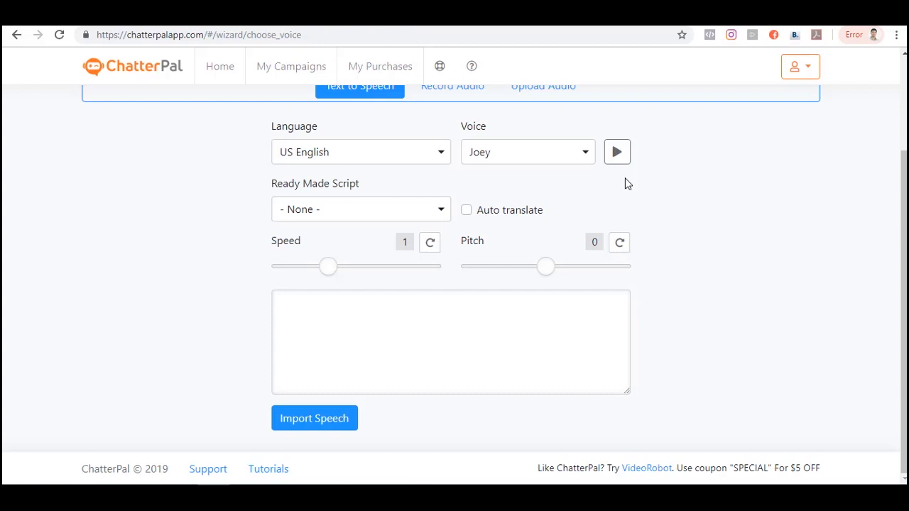
# Step: Review the text-to-speech settings and the audio source options of the Welcome Message step
pyautogui.scroll(2, 581, 184)
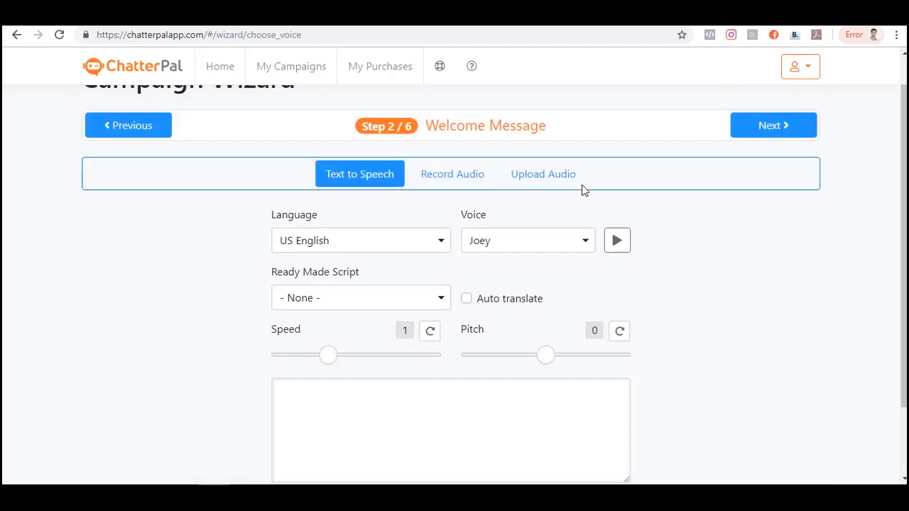
pyautogui.scroll(-1, 615, 235)
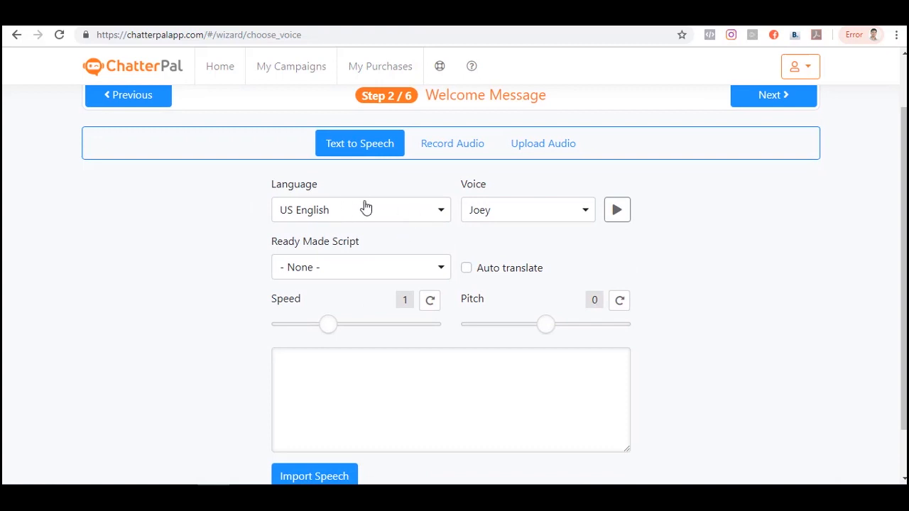
pyautogui.scroll(1, 755, 220)
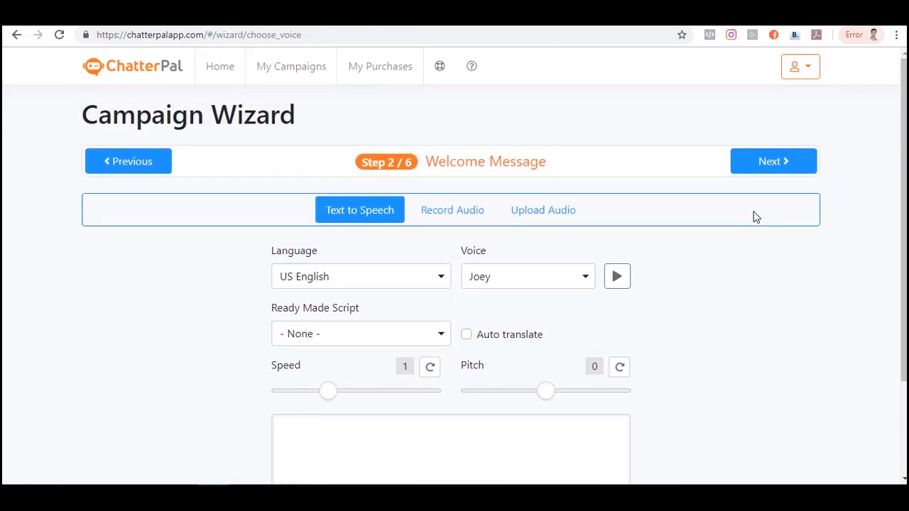
pyautogui.scroll(-1, 756, 220)
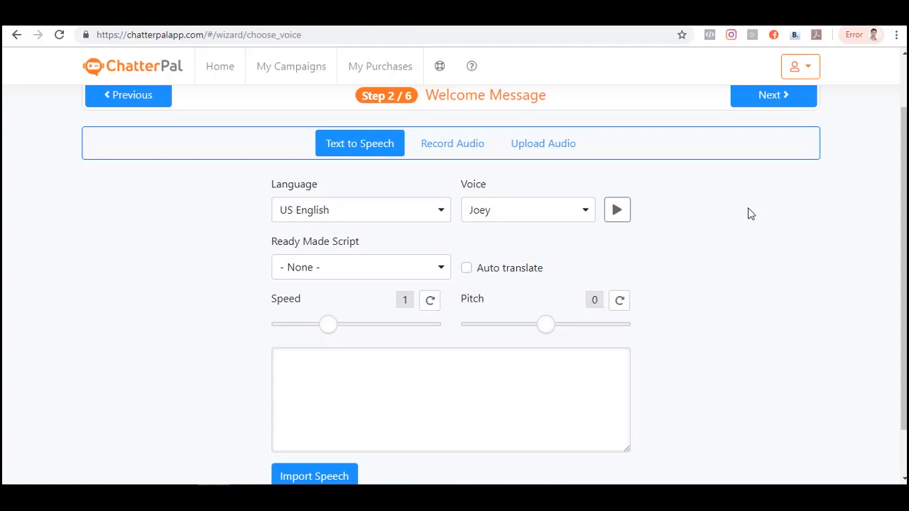
pyautogui.scroll(-1, 749, 213)
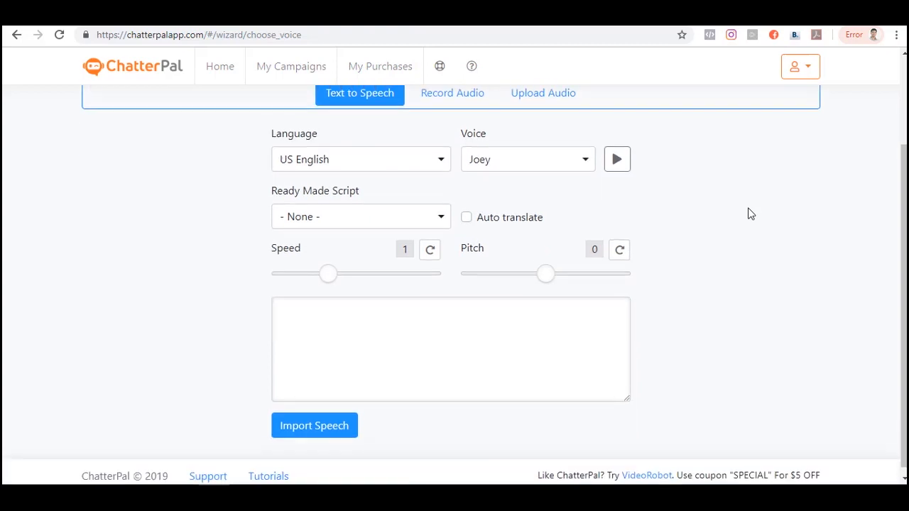
pyautogui.scroll(2, 752, 213)
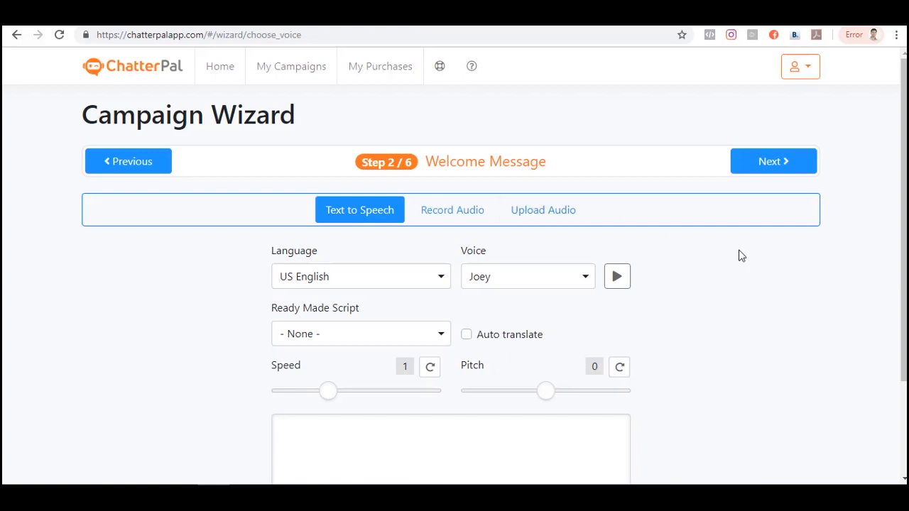
pyautogui.scroll(-1, 739, 256)
pyautogui.scroll(1, 689, 291)
pyautogui.scroll(-1, 740, 288)
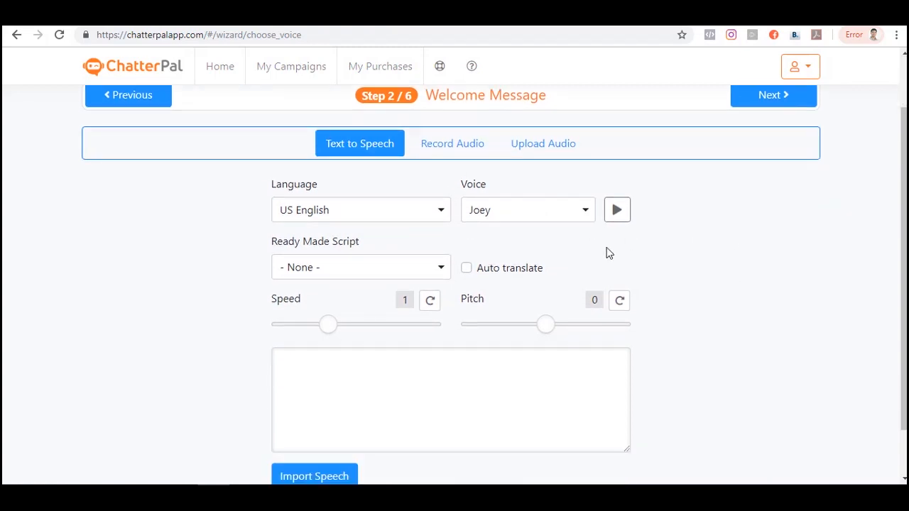
# Step: Load the ready-made script "Sell Training, E-Course" as the welcome message text
pyautogui.scroll(-1, 776, 276)
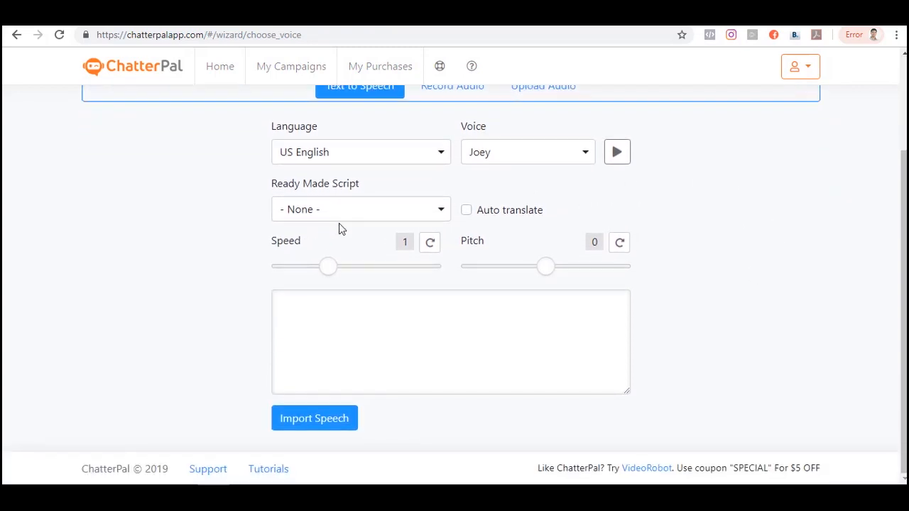
pyautogui.click(410, 213)
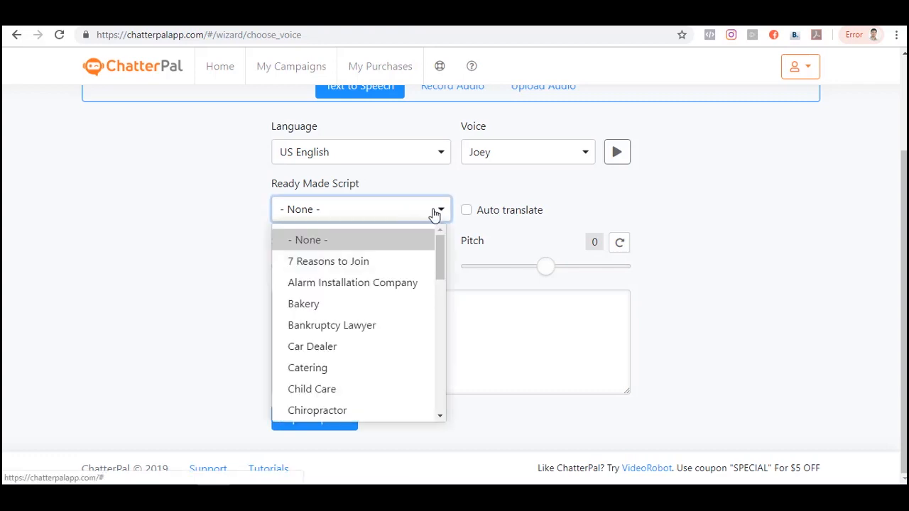
pyautogui.moveTo(438, 248); pyautogui.dragTo(417, 399)
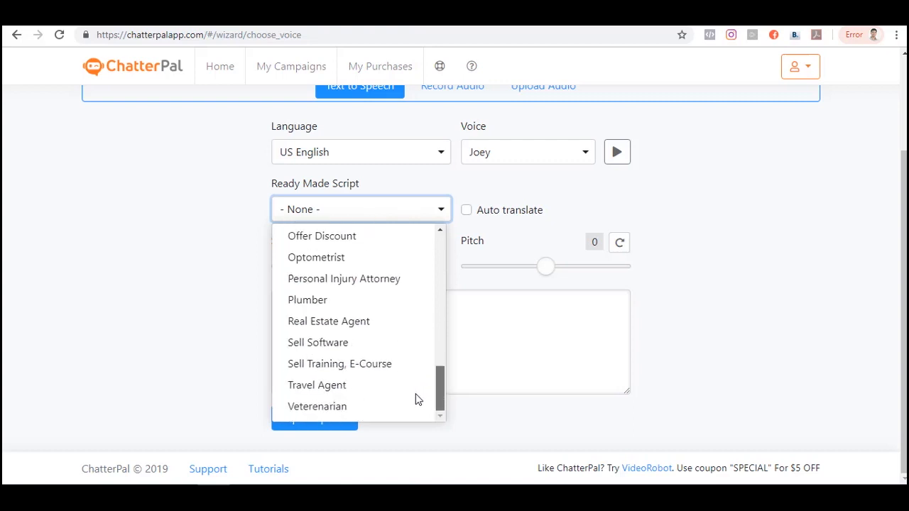
pyautogui.click(359, 365)
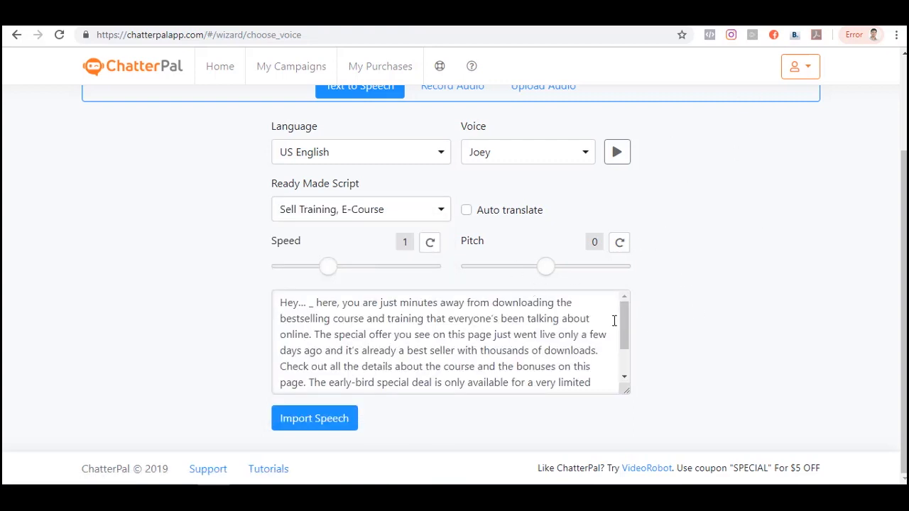
# Step: Replace the underscore placeholder after "Hey..." in the script with the presenter's first name
pyautogui.moveTo(625, 332)
pyautogui.mouseDown()
pyautogui.moveTo(619, 372)
pyautogui.moveTo(626, 323)
pyautogui.mouseUp()
pyautogui.moveTo(314, 304)
pyautogui.mouseDown()
pyautogui.moveTo(301, 303)
pyautogui.moveTo(311, 303)
pyautogui.mouseUp()
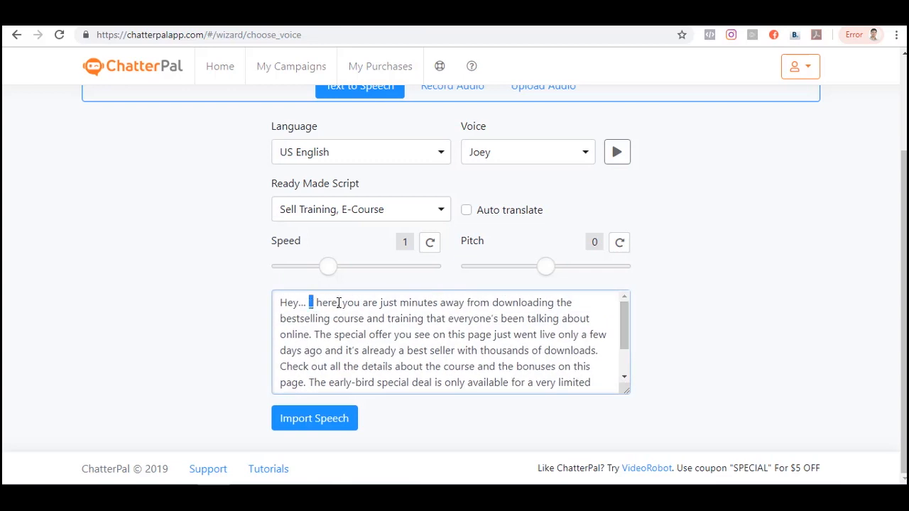
pyautogui.write('Cham')
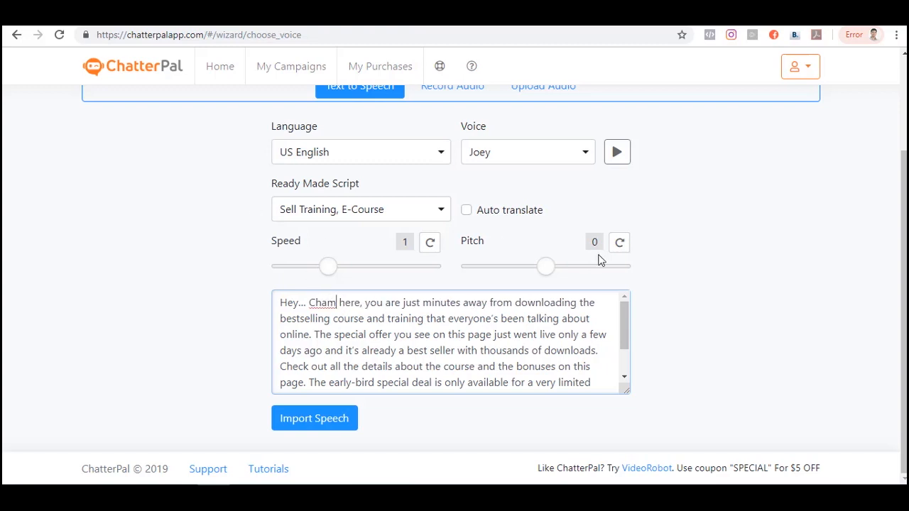
# Step: Read the rest of the script and check the Speed and Pitch sliders, keeping 1 and 0
pyautogui.moveTo(624, 324); pyautogui.dragTo(624, 345)
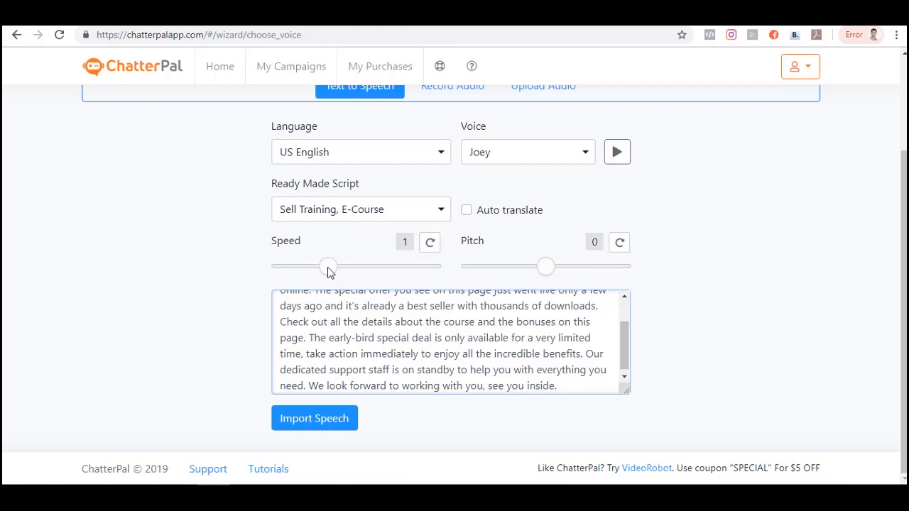
pyautogui.moveTo(331, 264)
pyautogui.mouseDown()
pyautogui.moveTo(320, 266)
pyautogui.moveTo(355, 268)
pyautogui.moveTo(328, 266)
pyautogui.mouseUp()
pyautogui.moveTo(546, 266)
pyautogui.mouseDown()
pyautogui.moveTo(519, 263)
pyautogui.moveTo(546, 266)
pyautogui.mouseUp()
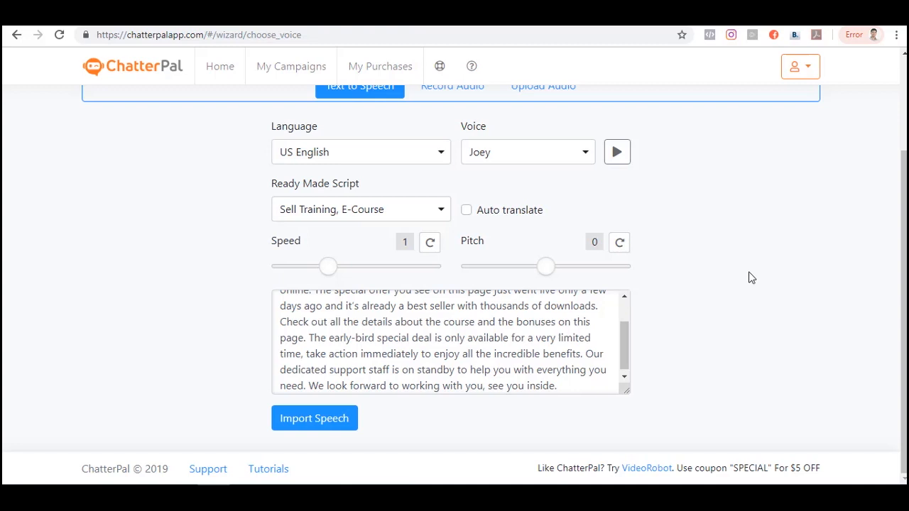
# Step: Import the script as speech with the Joey voice, preview the generated audio and stop playback
pyautogui.click(323, 423)
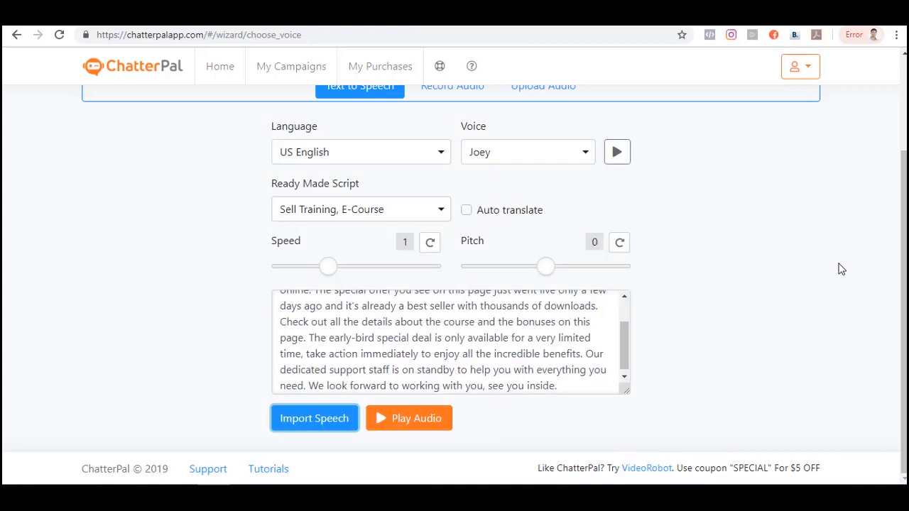
pyautogui.click(412, 420)
pyautogui.moveTo(620, 340); pyautogui.dragTo(625, 321)
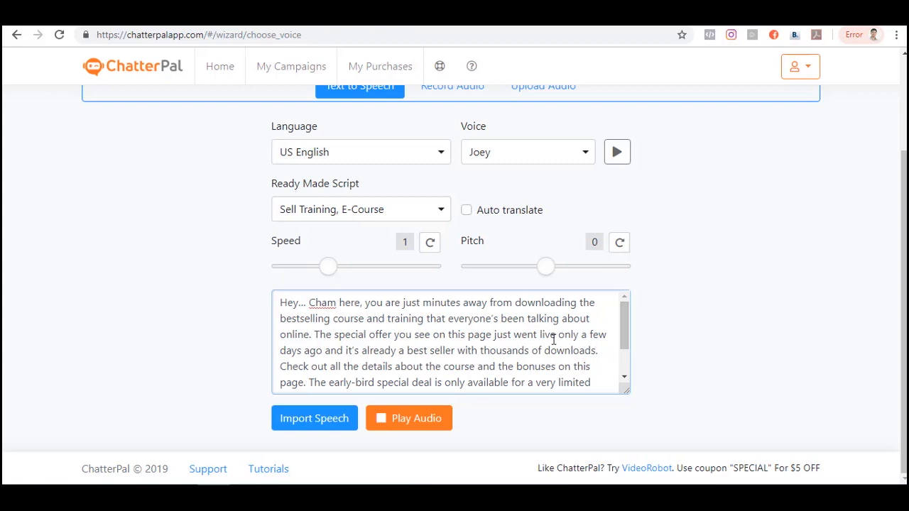
pyautogui.click(414, 418)
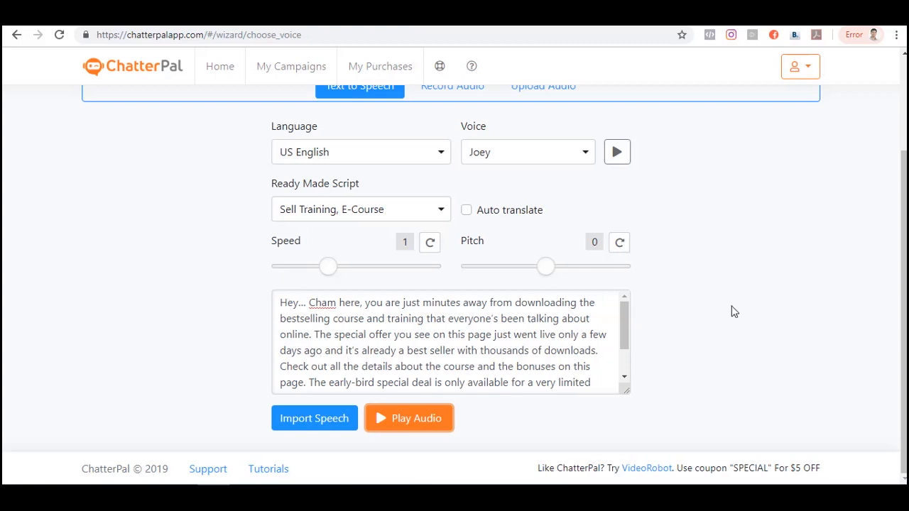
pyautogui.moveTo(623, 324); pyautogui.dragTo(634, 304)
# Step: Examine the Record Audio and Upload Audio alternatives for the welcome message
pyautogui.scroll(1, 710, 316)
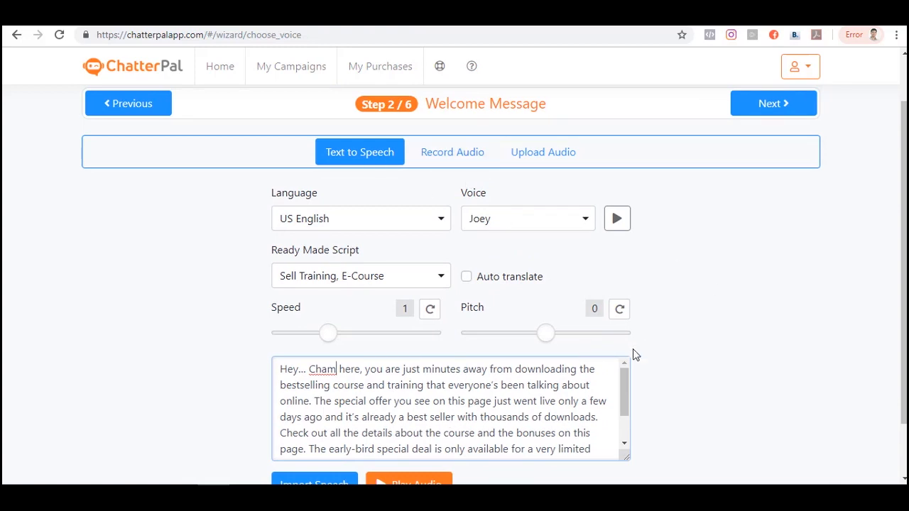
pyautogui.click(446, 153)
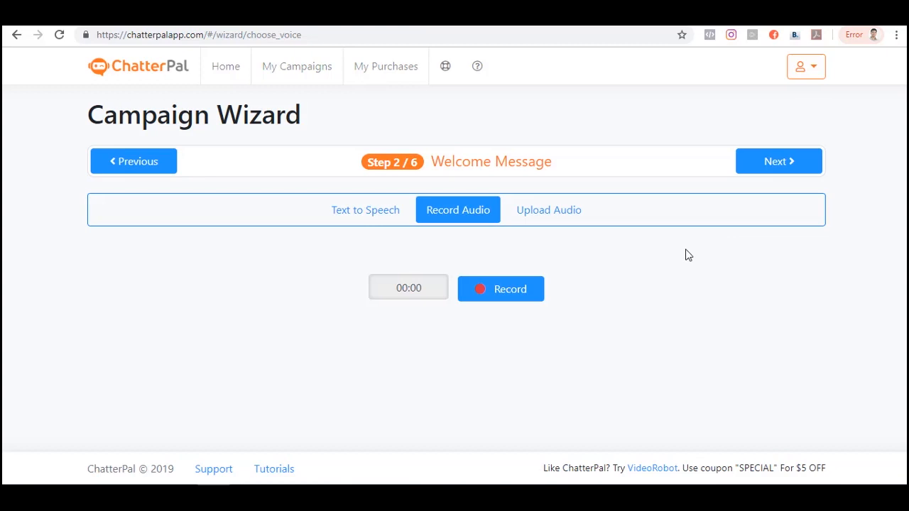
pyautogui.click(563, 213)
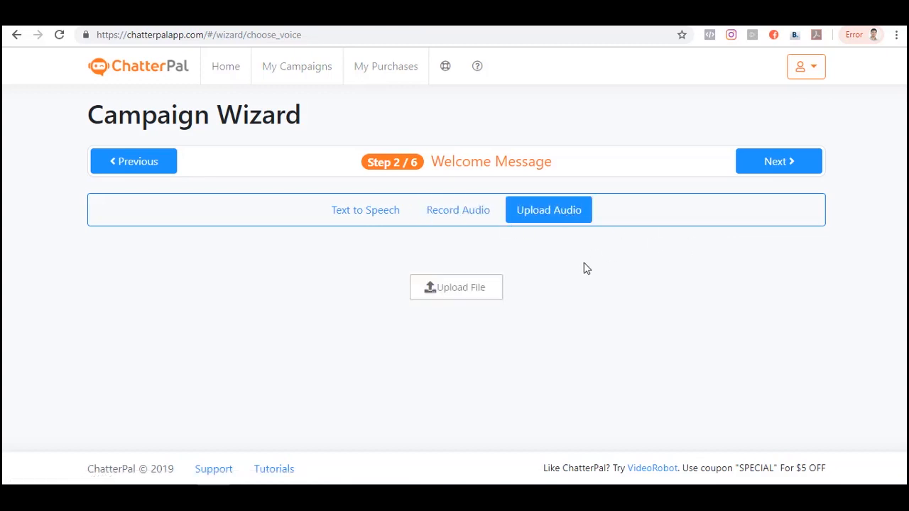
pyautogui.click(486, 219)
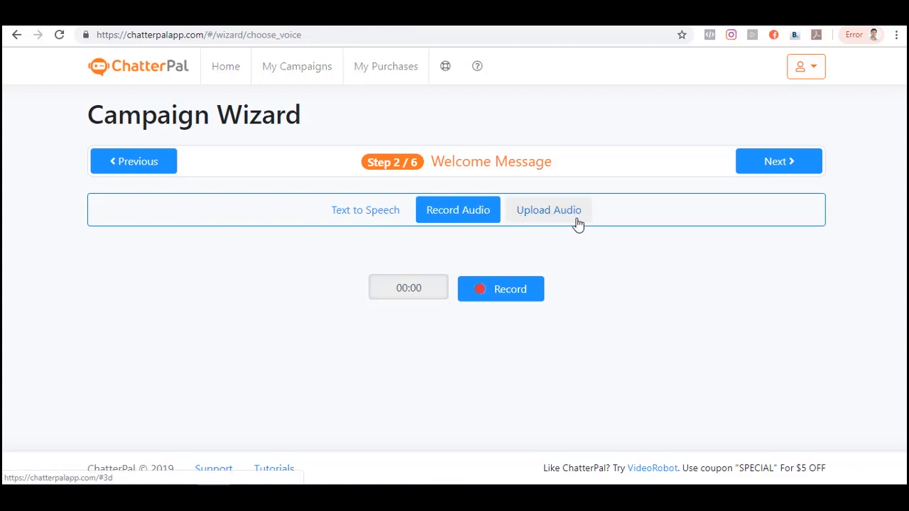
# Step: Return to the text-to-speech version of the welcome message and proceed to the Customize Style step
pyautogui.click(359, 210)
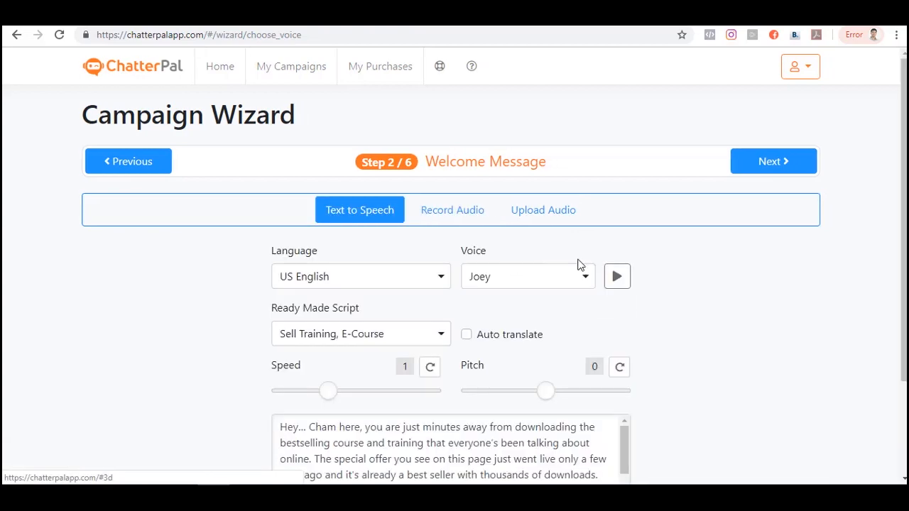
pyautogui.scroll(-3, 748, 141)
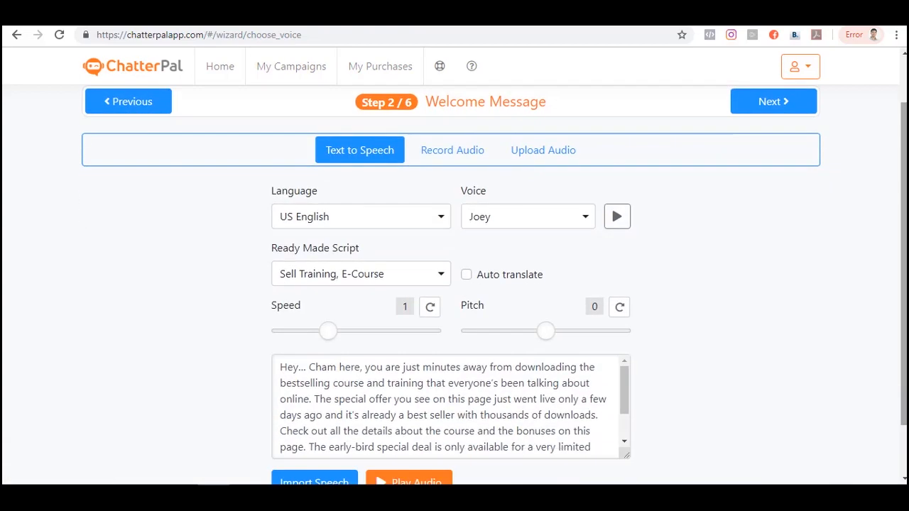
pyautogui.scroll(3, 748, 141)
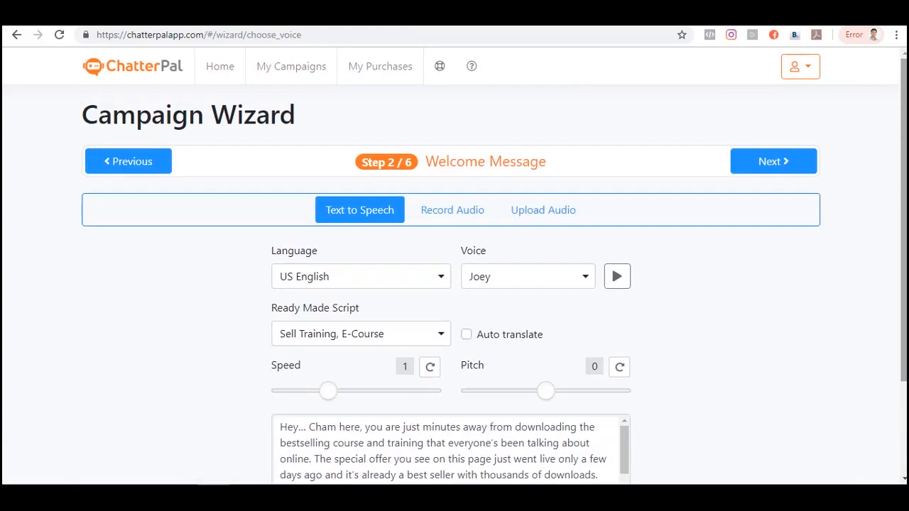
pyautogui.click(786, 166)
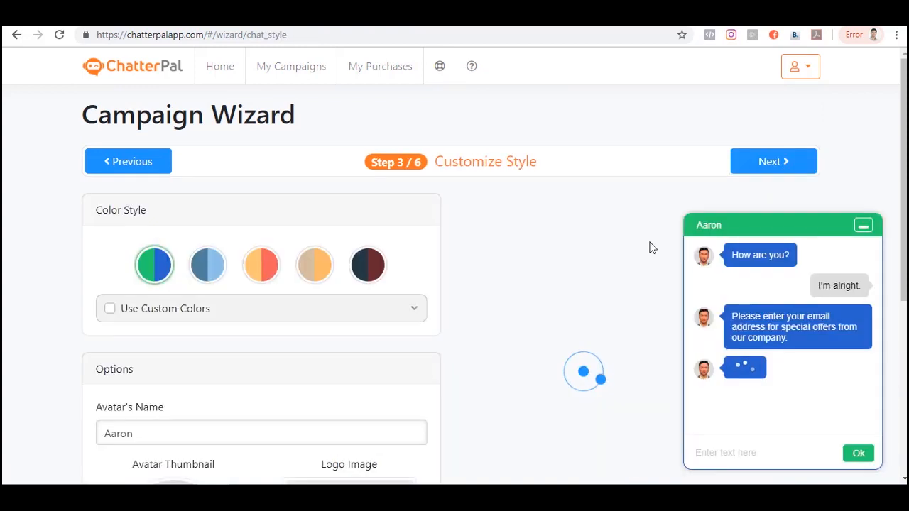
# Step: Try the other preset color styles and the custom colors on the chat window, ending on the green-and-blue preset
pyautogui.scroll(-2, 497, 221)
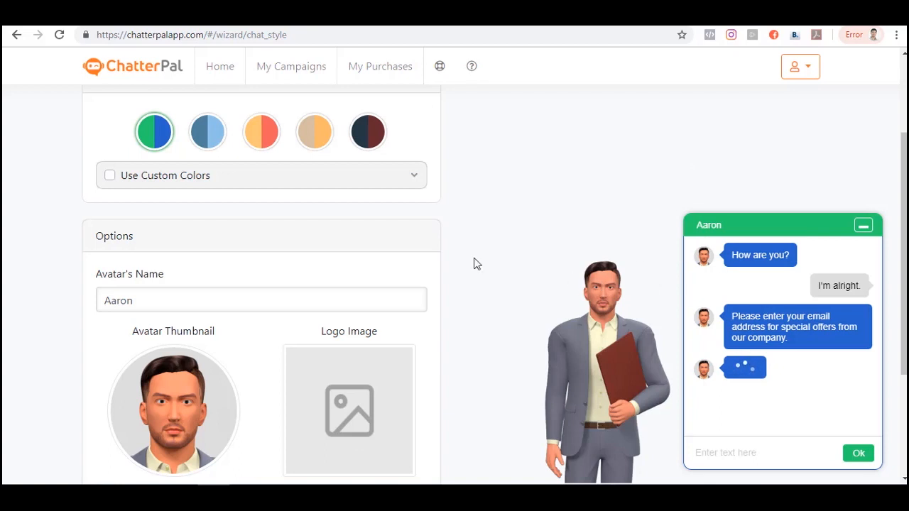
pyautogui.scroll(2, 455, 259)
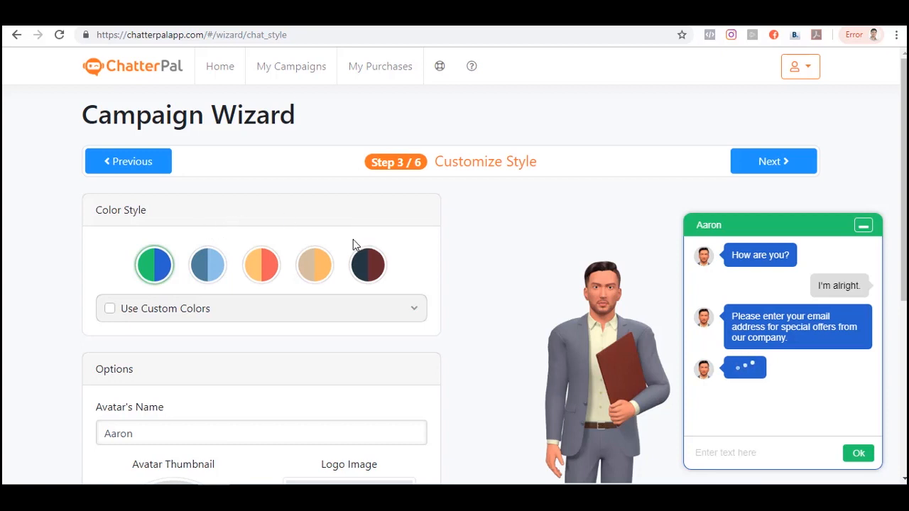
pyautogui.scroll(-1, 354, 243)
pyautogui.click(204, 203)
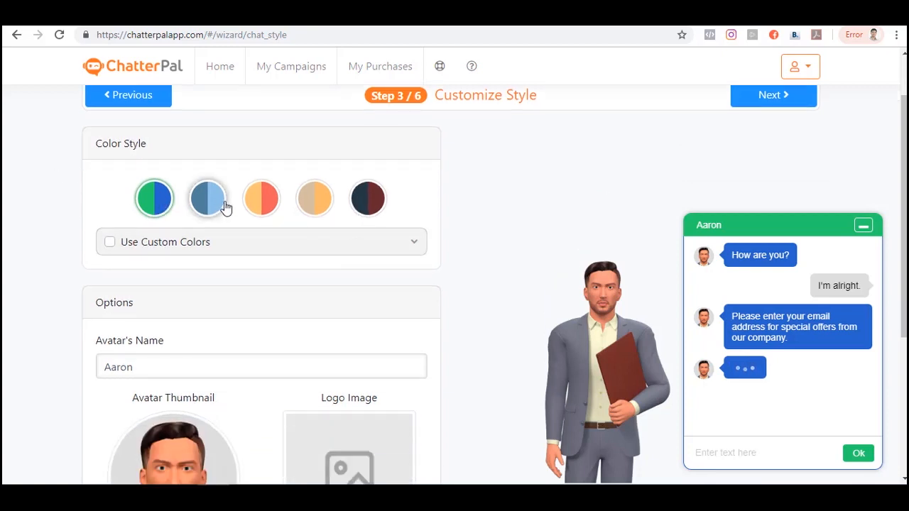
pyautogui.click(262, 206)
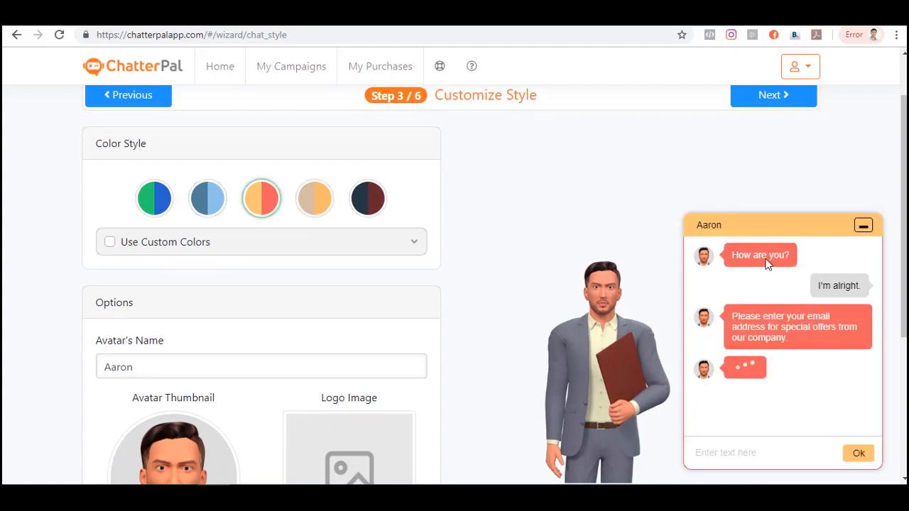
pyautogui.click(328, 198)
pyautogui.click(366, 197)
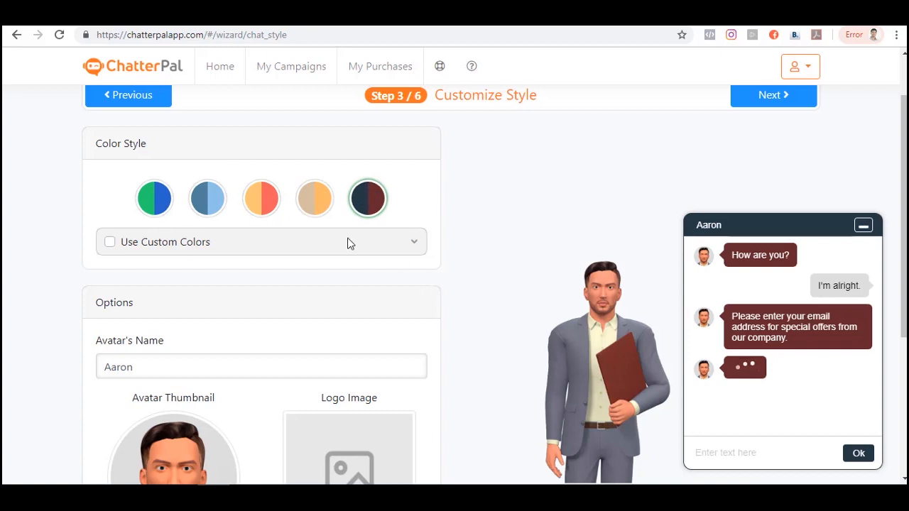
pyautogui.click(114, 242)
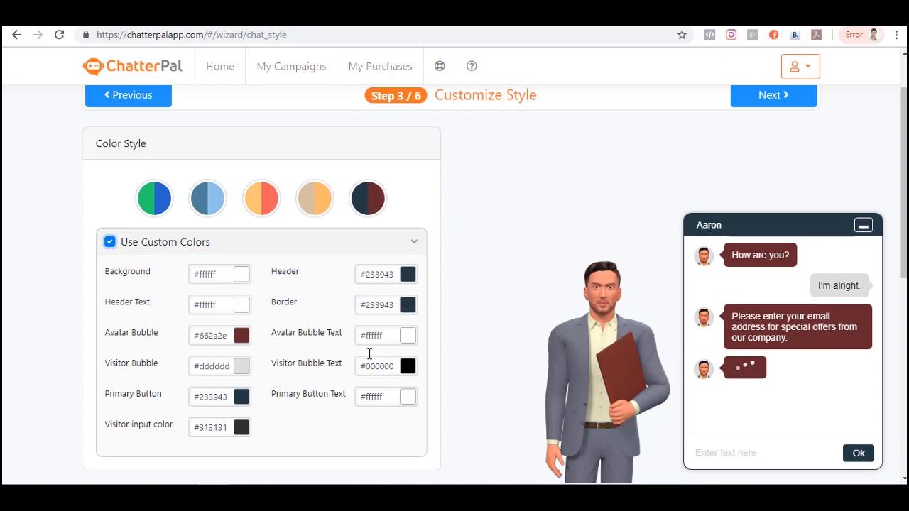
pyautogui.click(110, 242)
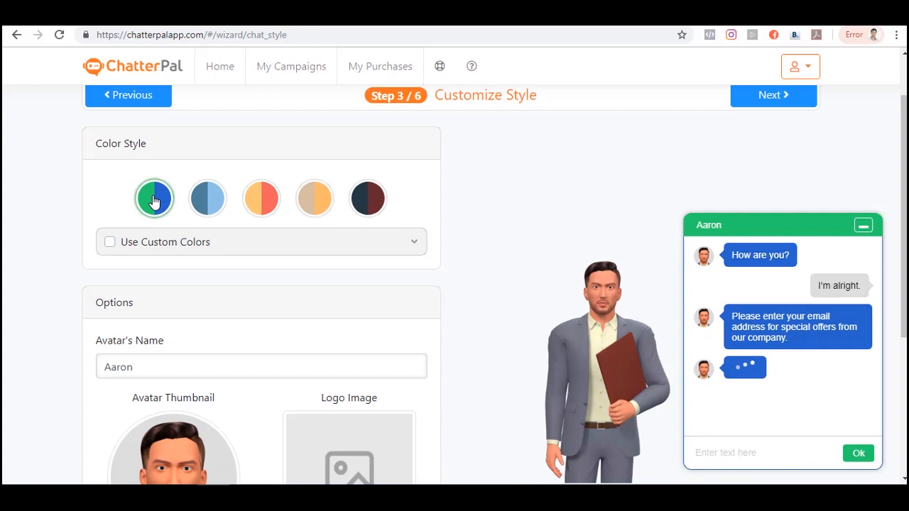
# Step: Replace the avatar's name with the presenter's first name
pyautogui.scroll(-1, 503, 276)
pyautogui.scroll(-2, 504, 276)
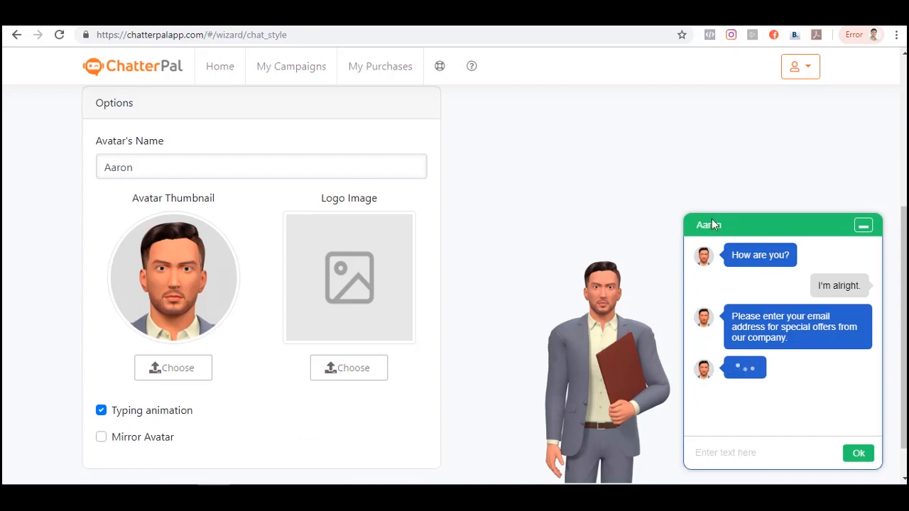
pyautogui.moveTo(147, 167); pyautogui.dragTo(57, 152)
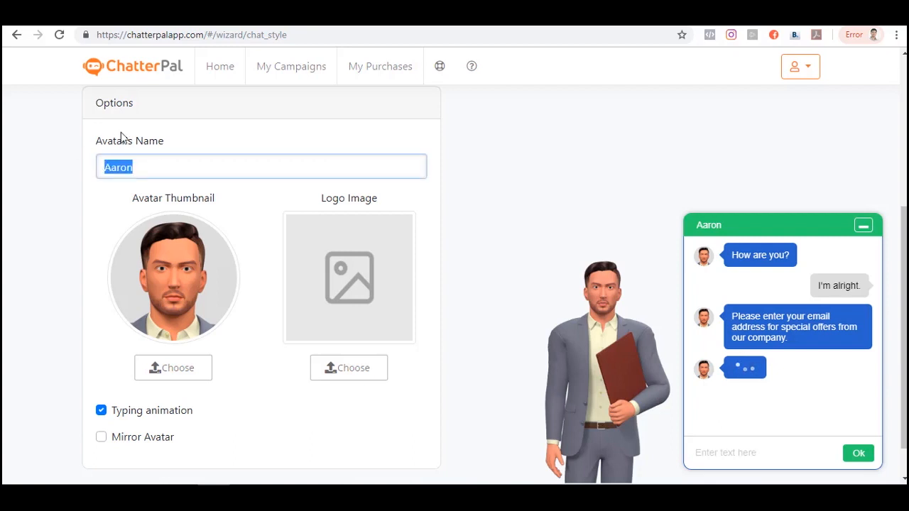
pyautogui.write('Cham')
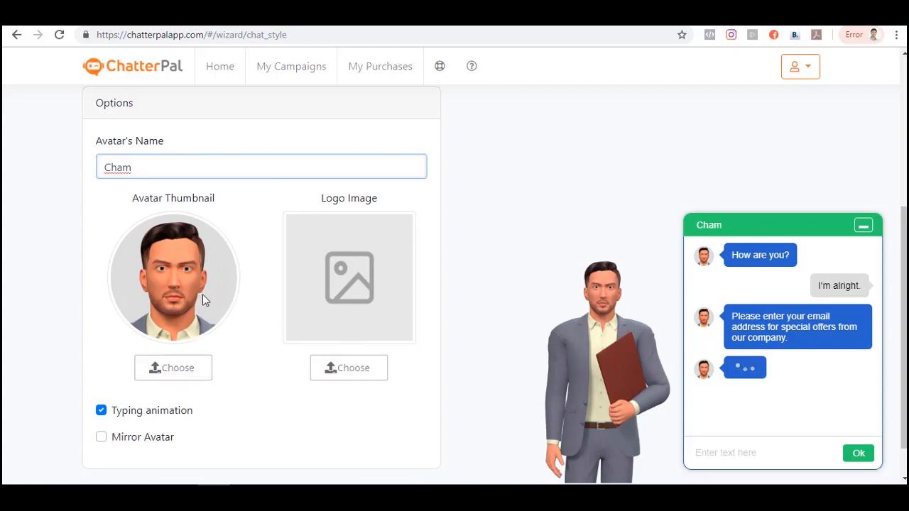
# Step: Upload the Profile Logo file from the Pinoy Internet Marketing folder as the logo image
pyautogui.scroll(-1, 228, 302)
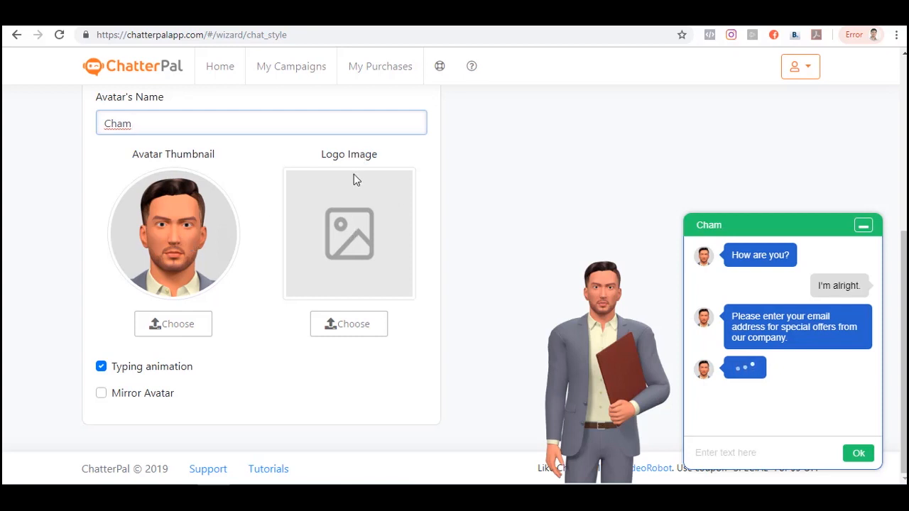
pyautogui.click(364, 323)
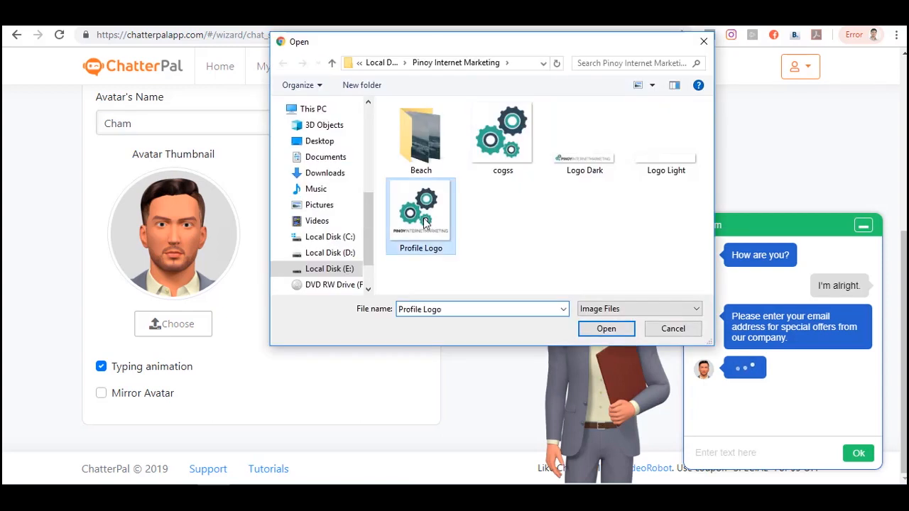
pyautogui.click(605, 329)
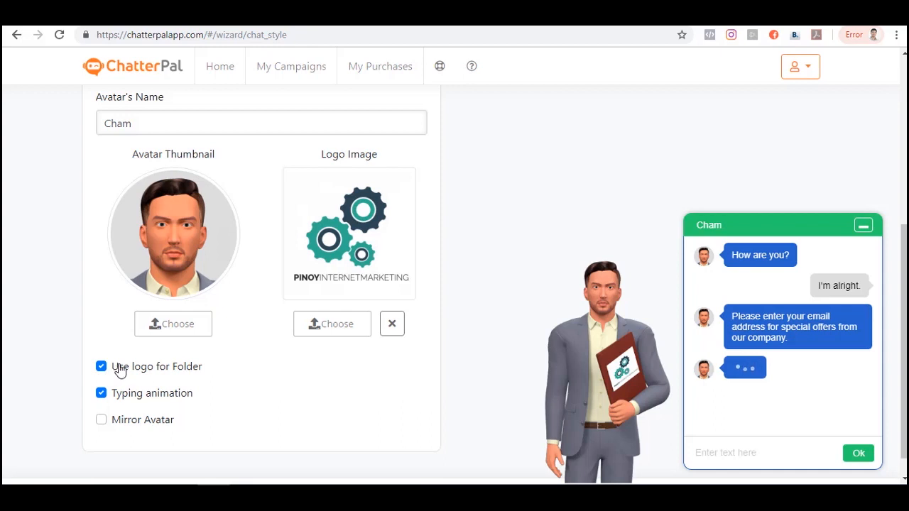
# Step: Try the chat without typing animation and with a mirrored avatar, restoring each option after previewing it
pyautogui.scroll(-1, 233, 393)
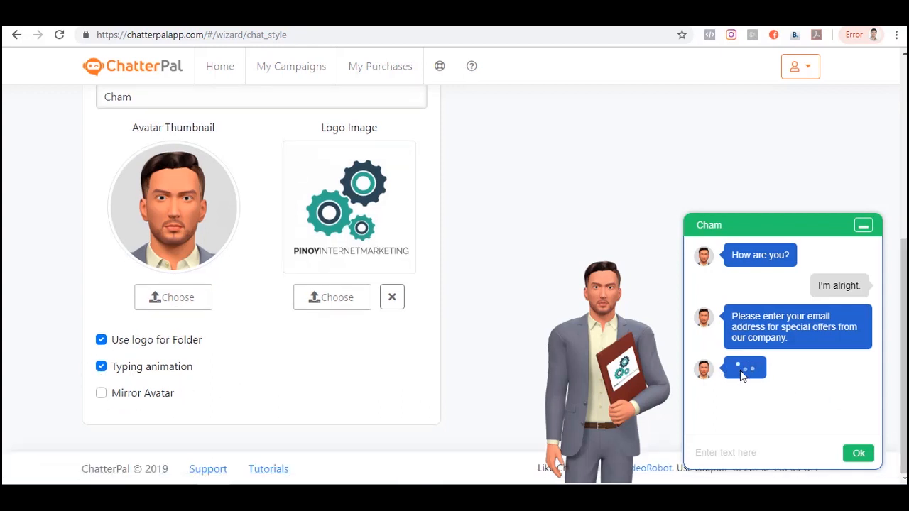
pyautogui.click(106, 367)
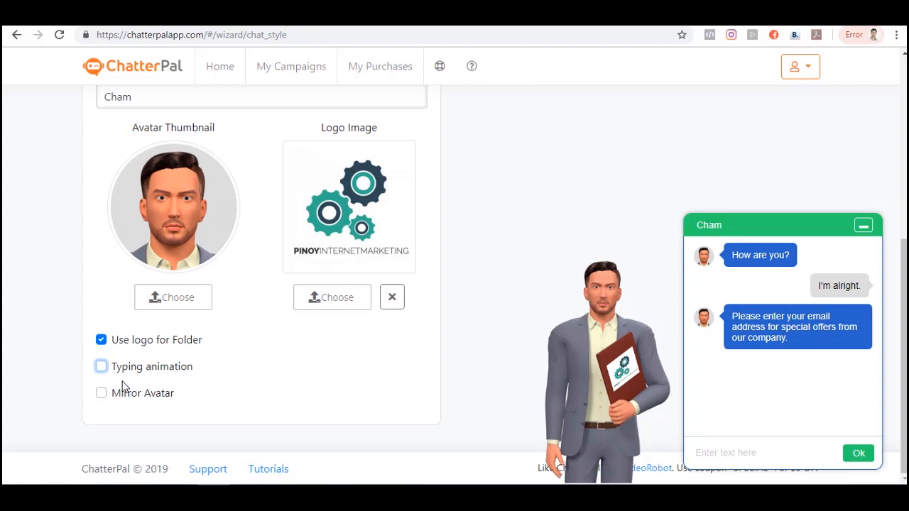
pyautogui.click(101, 368)
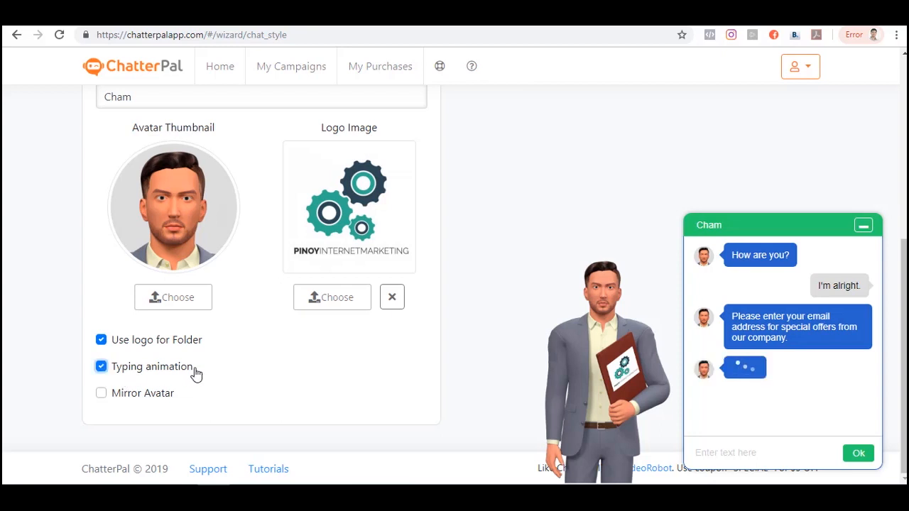
pyautogui.click(102, 394)
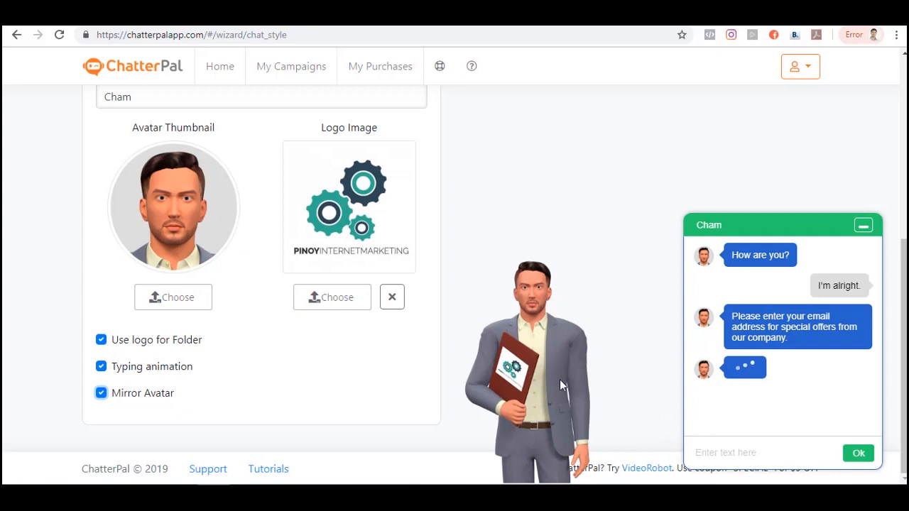
pyautogui.click(102, 395)
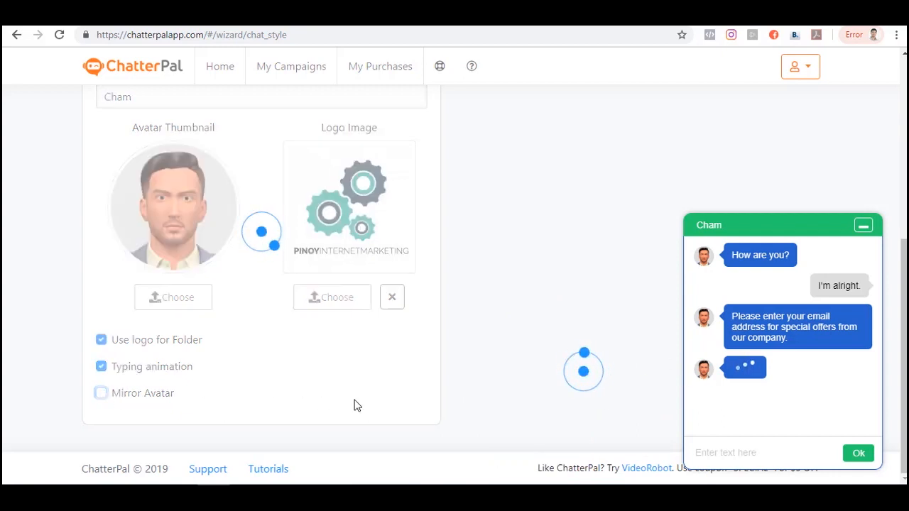
# Step: Accept the style settings and proceed to the Chat Dialog step of the wizard
pyautogui.scroll(4, 467, 311)
pyautogui.scroll(1, 493, 301)
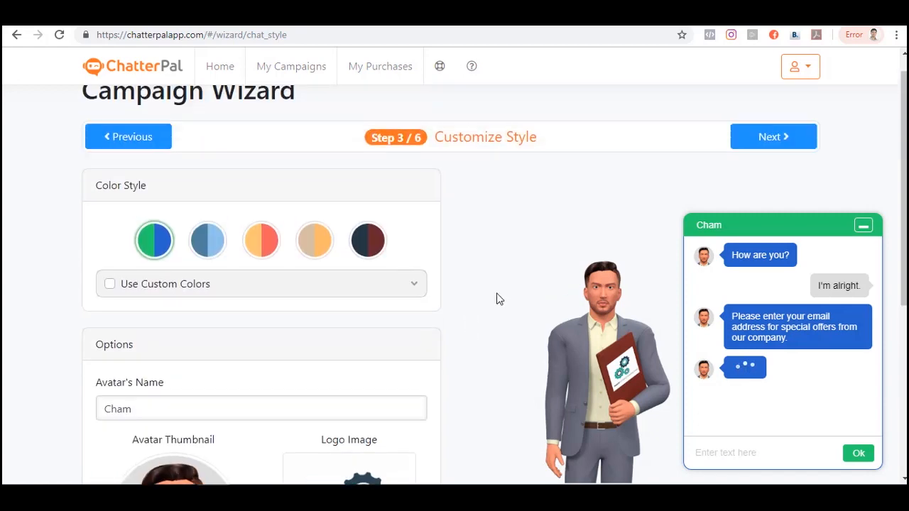
pyautogui.click(772, 164)
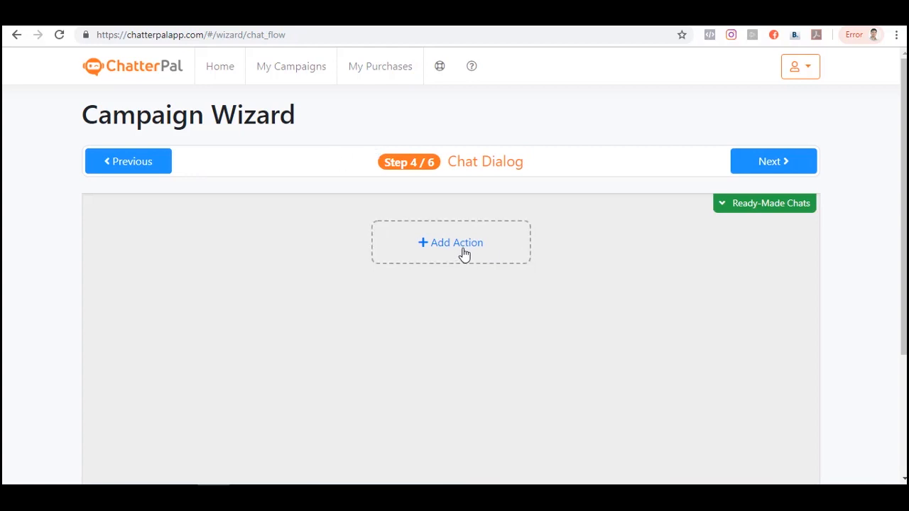
# Step: Look over the Ready-Made Chats templates and close the list without loading one
pyautogui.click(722, 207)
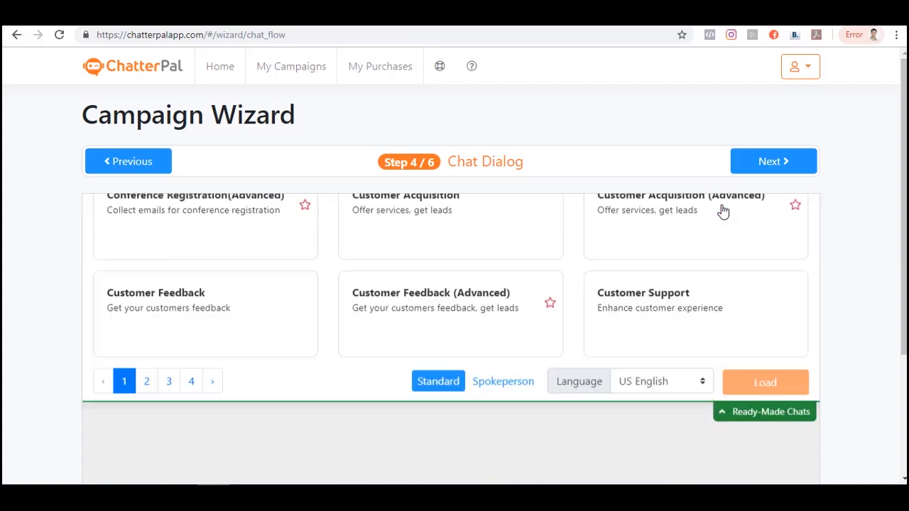
pyautogui.scroll(-3, 801, 347)
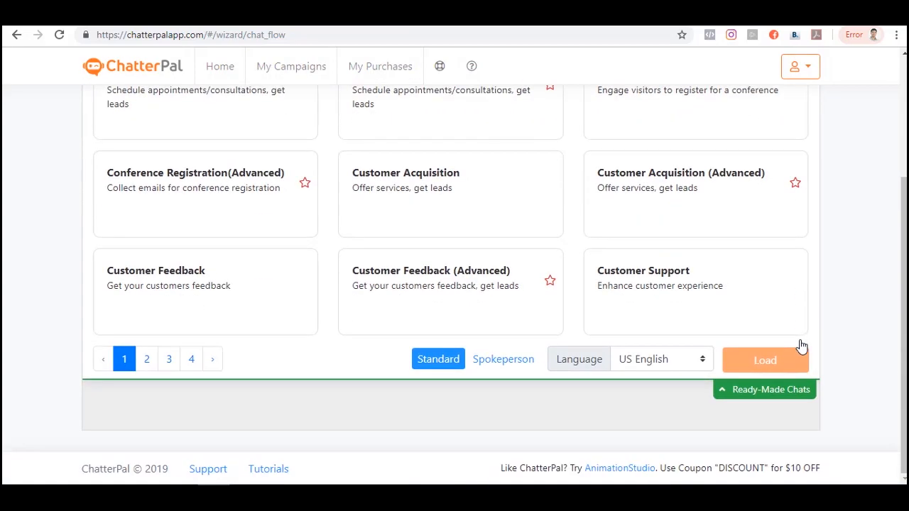
pyautogui.click(726, 395)
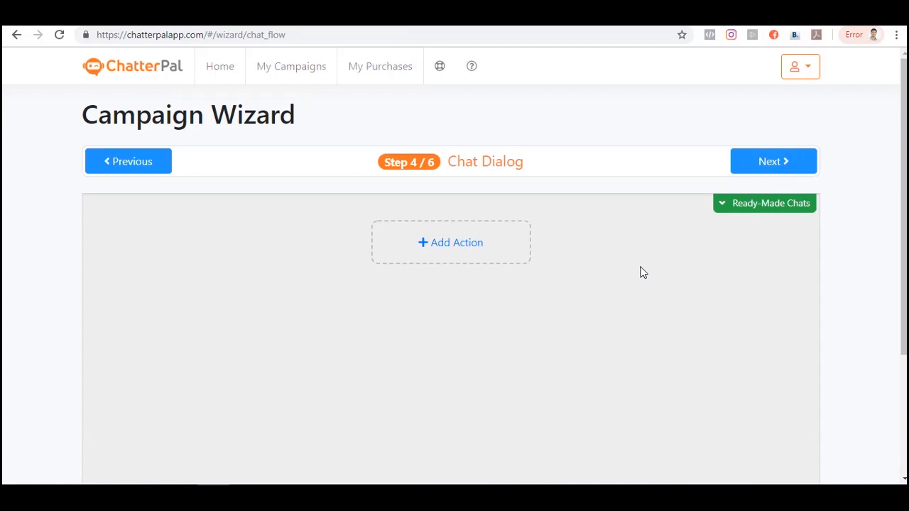
# Step: Add a first chat action in which ChatterPal says "Hi, what's your name?" and save it
pyautogui.click(469, 244)
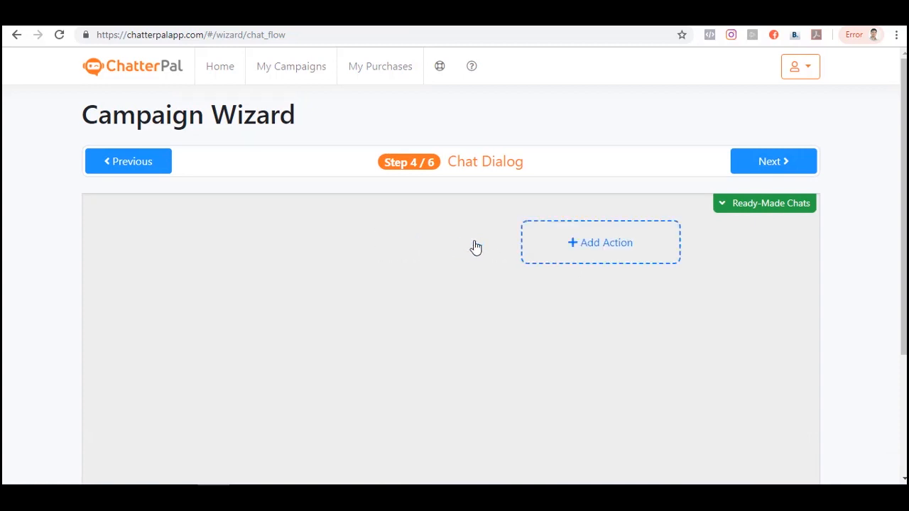
pyautogui.click(207, 262)
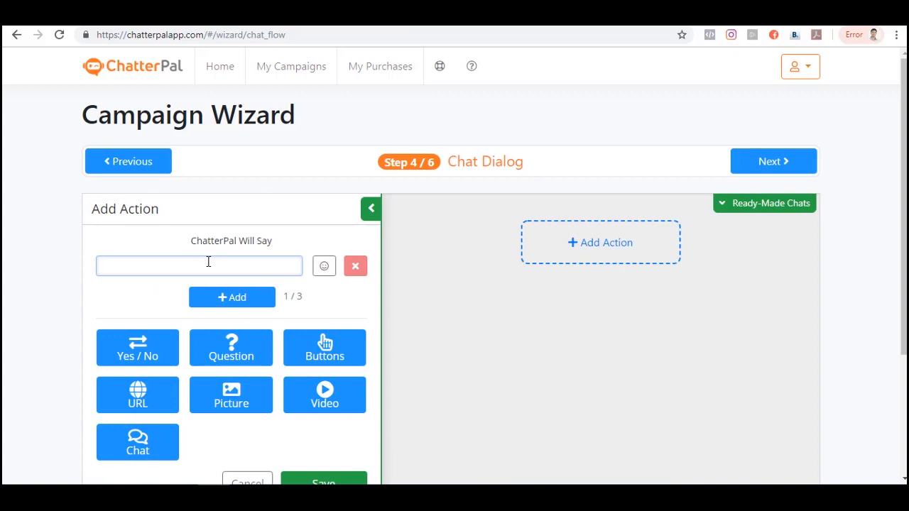
pyautogui.write('Hi')
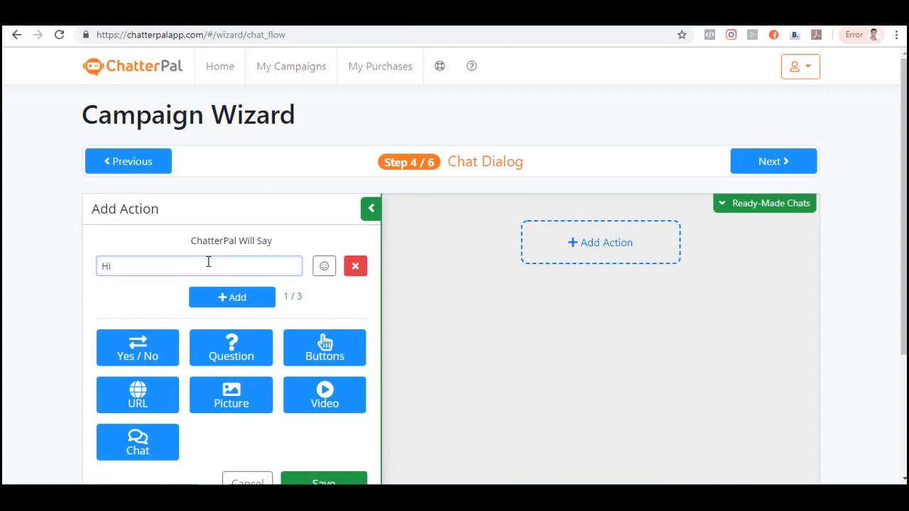
pyautogui.write(", what's your name?")
pyautogui.scroll(-1, 355, 387)
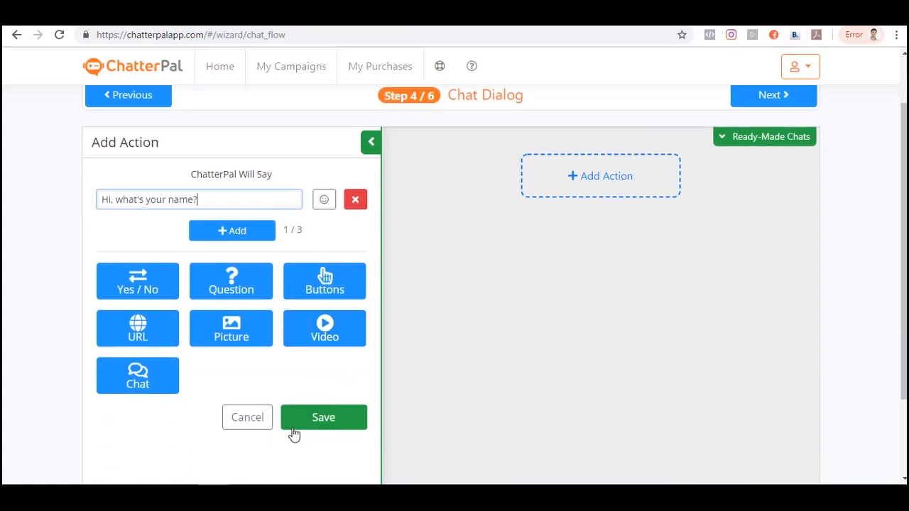
pyautogui.click(323, 419)
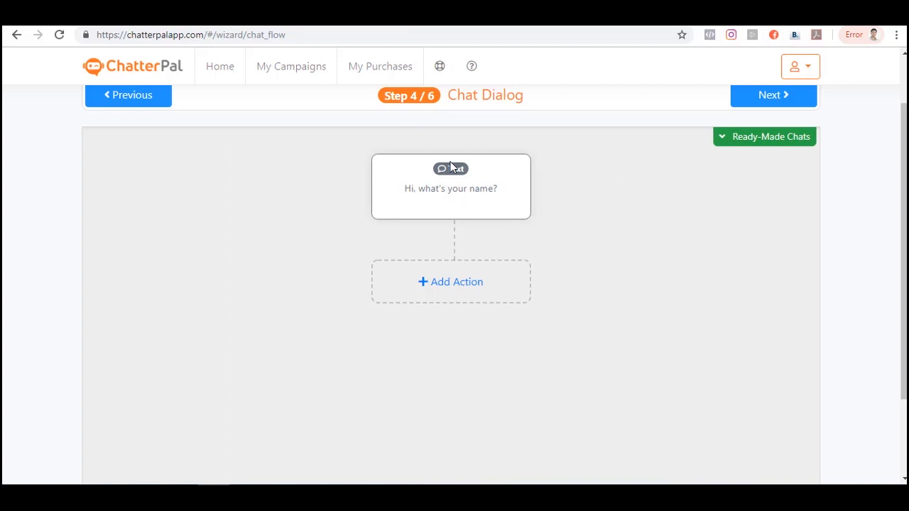
# Step: Start a second chat action below the name question, with a ChatterPal message beginning "Thanks"
pyautogui.click(471, 290)
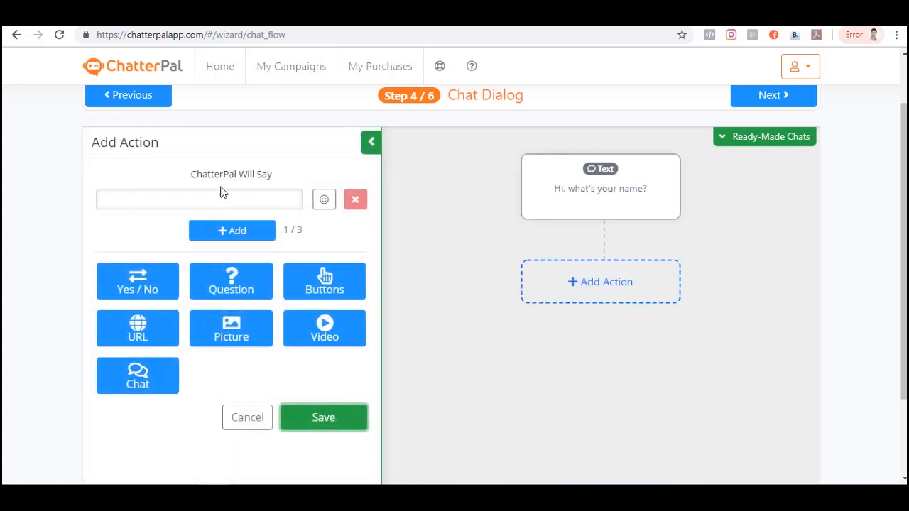
pyautogui.click(272, 199)
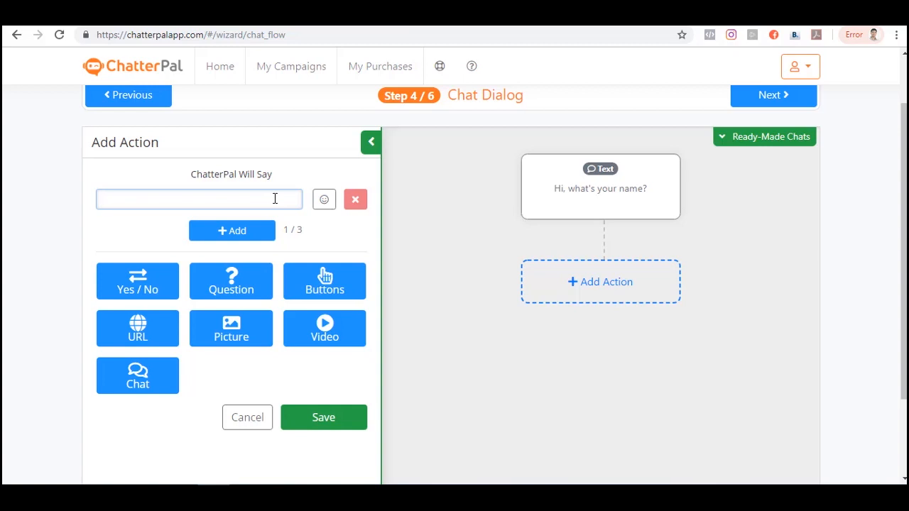
pyautogui.write('Thanks')
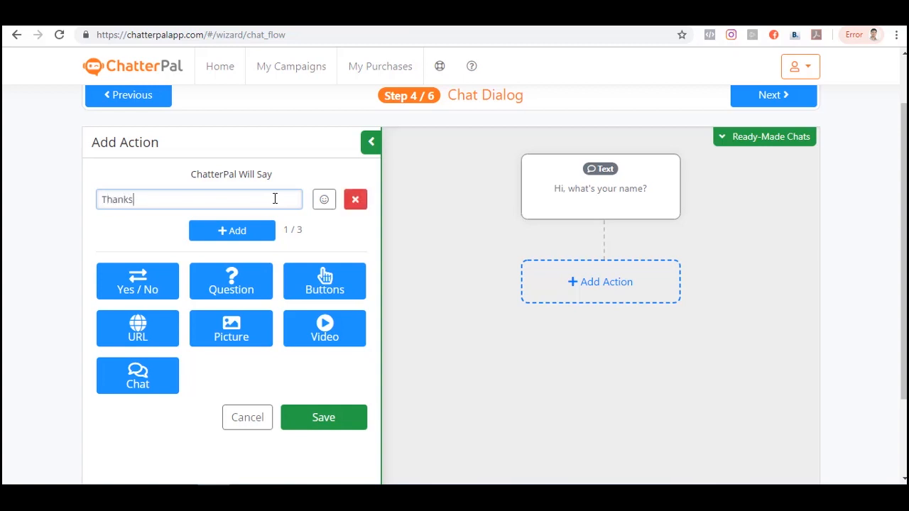
# Step: Look through the Basic, Animated and Data short codes available for the message
pyautogui.click(323, 201)
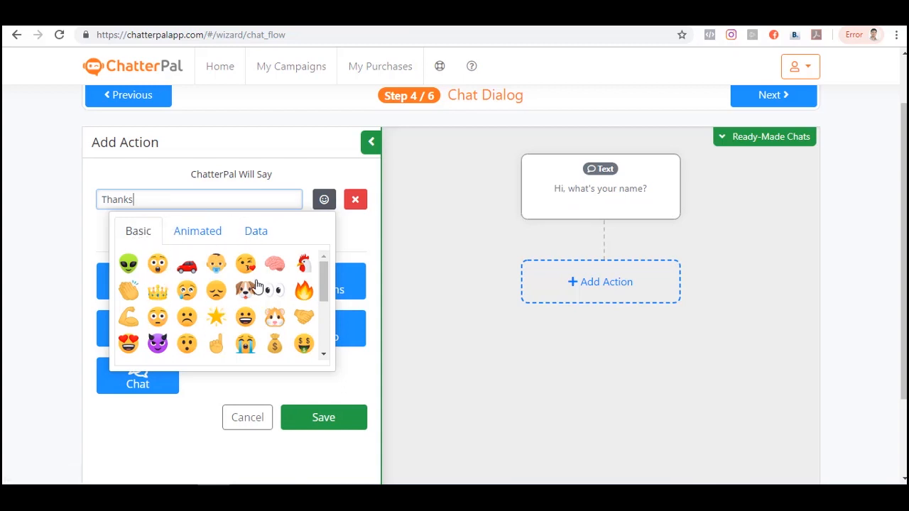
pyautogui.scroll(-2, 270, 285)
pyautogui.scroll(2, 249, 277)
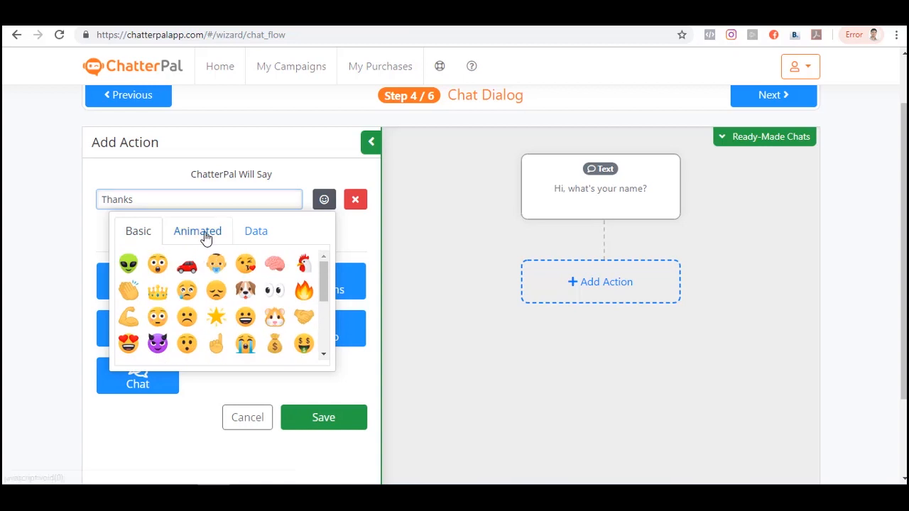
pyautogui.click(206, 238)
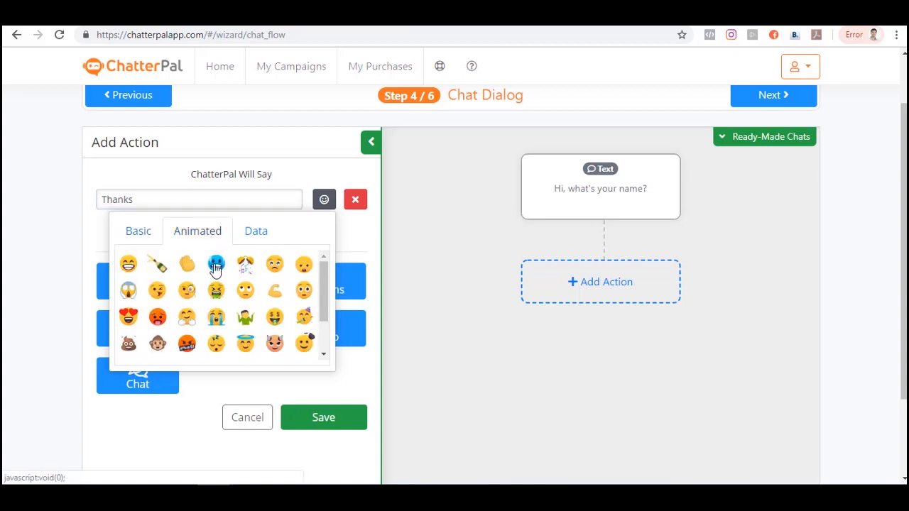
pyautogui.click(262, 236)
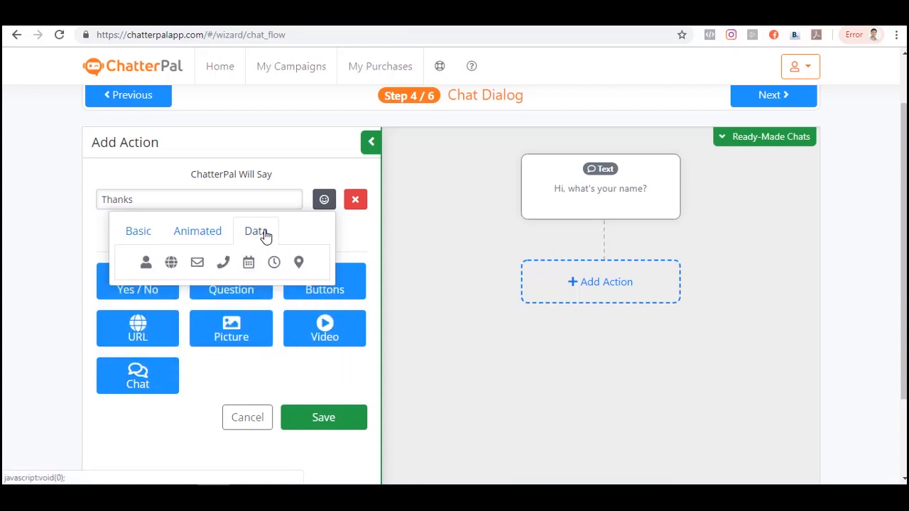
pyautogui.click(154, 192)
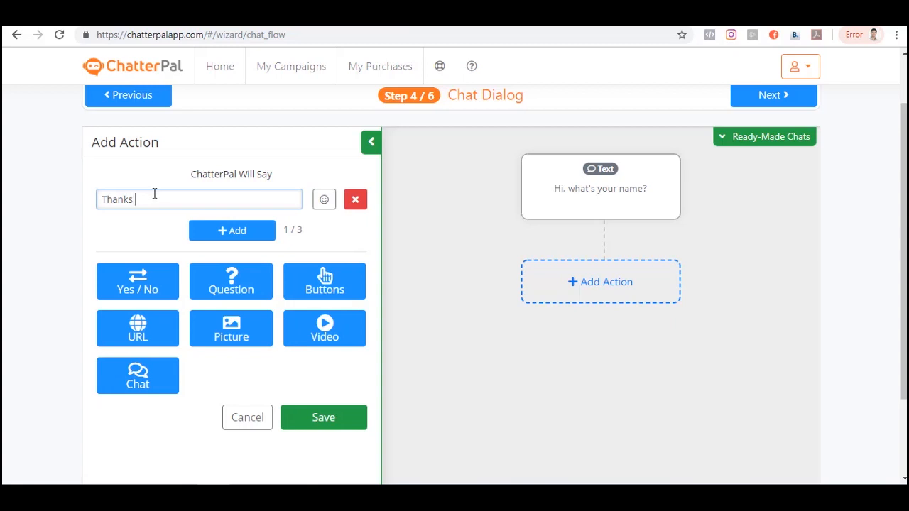
# Step: Insert the Name short code, complete the message as "Thanks [Name]! What's your email?" and save the action
pyautogui.click(323, 200)
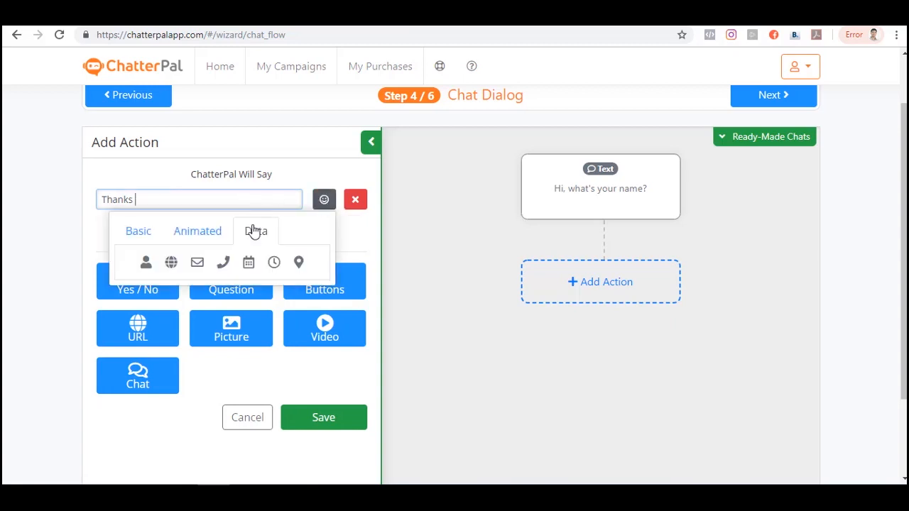
pyautogui.click(146, 263)
pyautogui.click(181, 198)
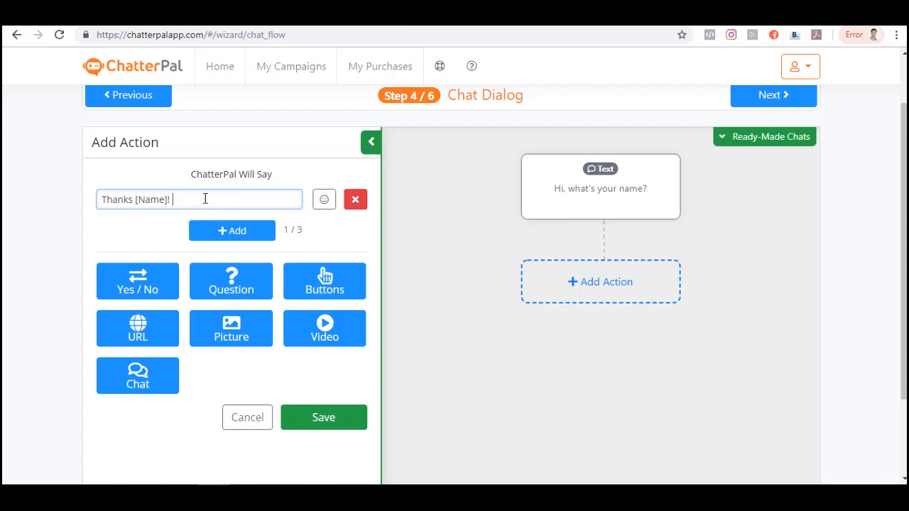
pyautogui.write("What's your email?")
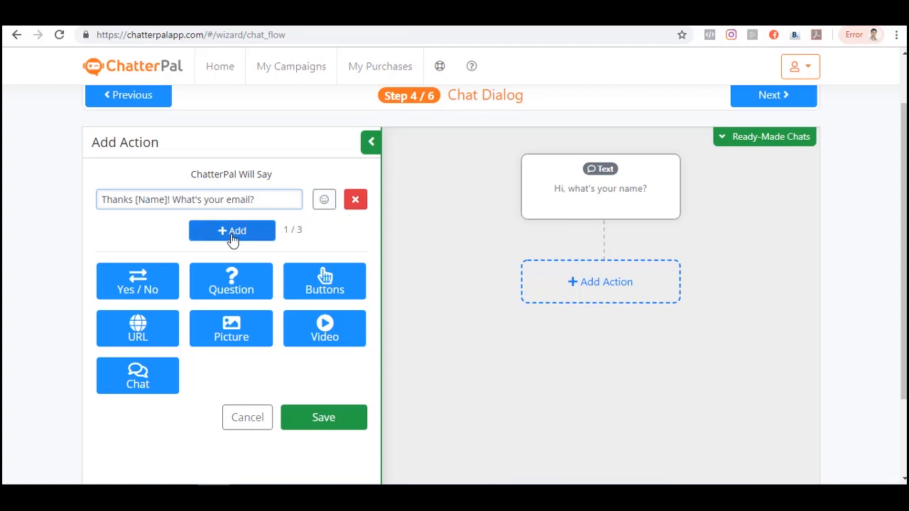
pyautogui.click(323, 418)
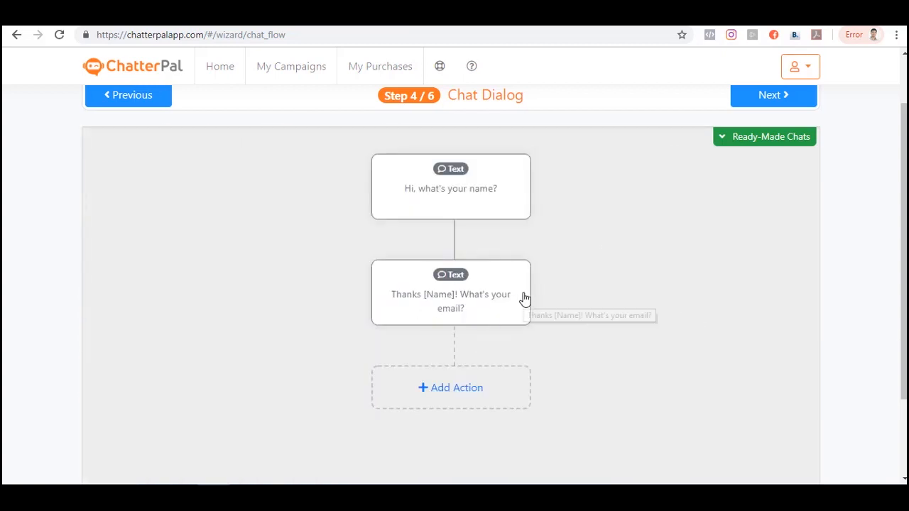
# Step: Start a third chat action in which ChatterPal says "Awesome! We will send more info to"
pyautogui.click(472, 390)
pyautogui.click(199, 201)
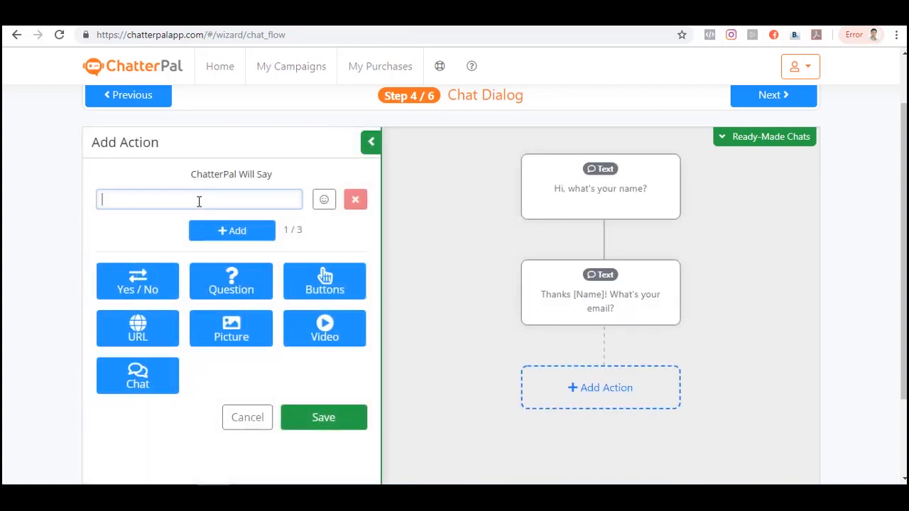
pyautogui.write('Awesome')
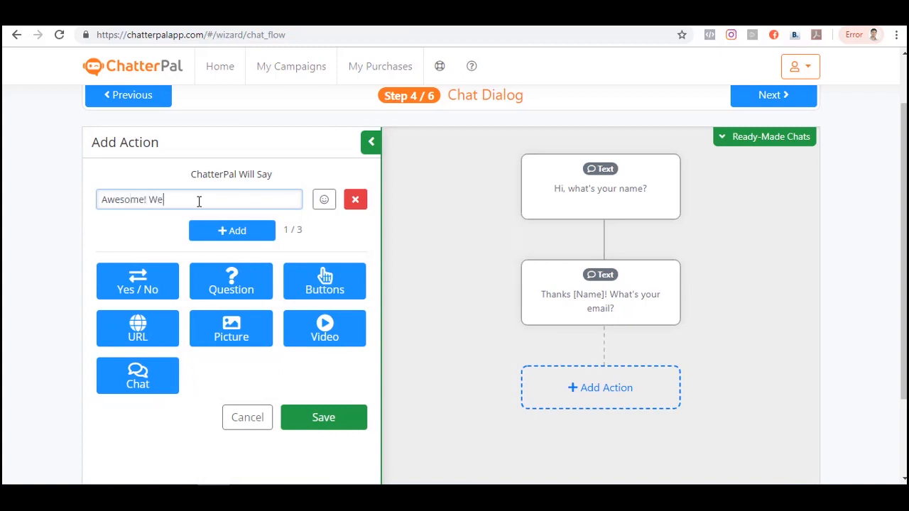
pyautogui.write('! We will send more ')
pyautogui.write('inor')
pyautogui.write(' to')
pyautogui.press('BackSpace')
pyautogui.press('BackSpace')
pyautogui.press('BackSpace')
pyautogui.press('BackSpace')
pyautogui.press('BackSpace')
pyautogui.write('fo to')
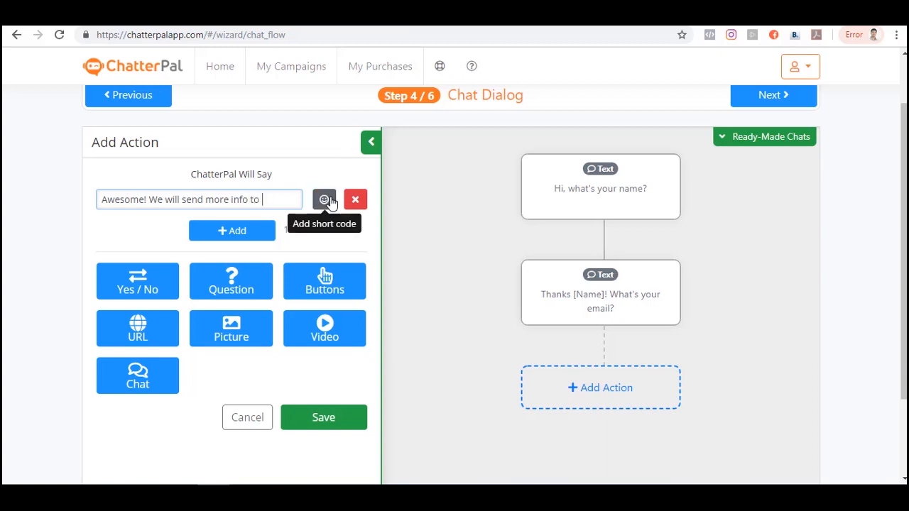
# Step: End the third action's message with the Email short code and save the action
pyautogui.click(329, 202)
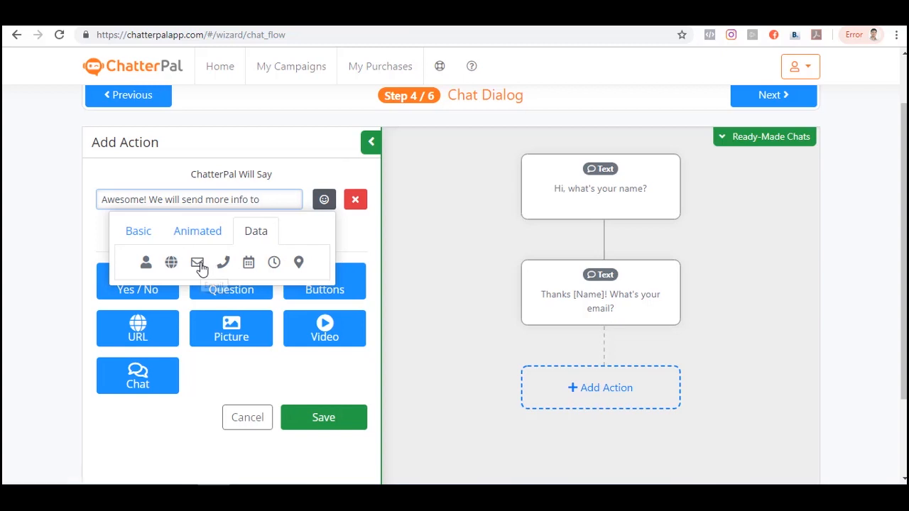
pyautogui.click(200, 265)
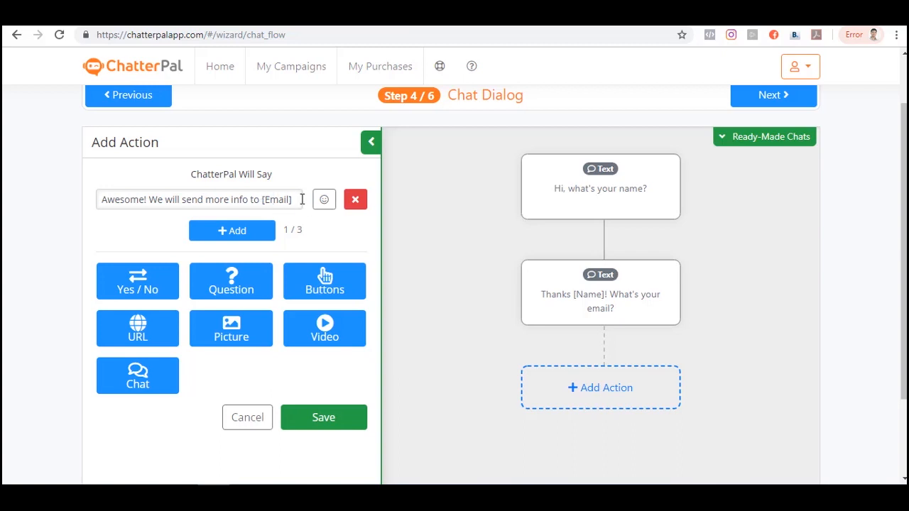
pyautogui.click(323, 418)
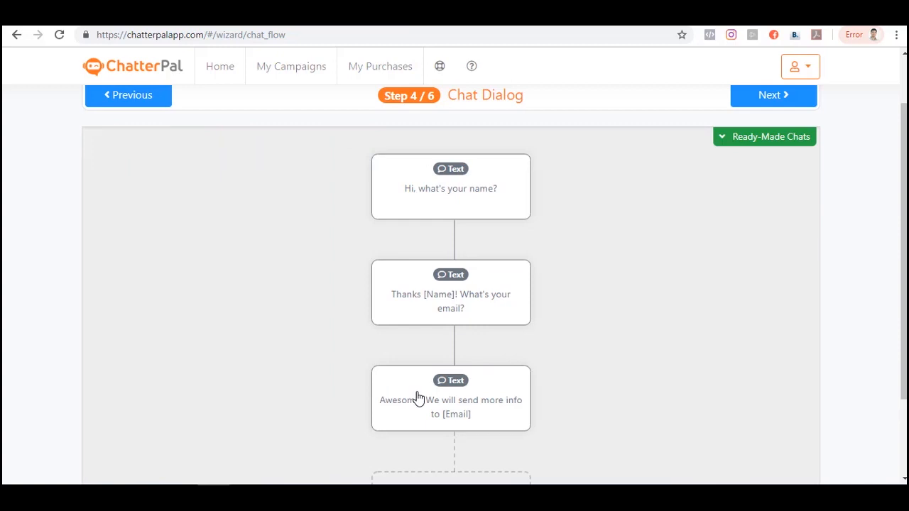
# Step: Reopen the "Awesome!" action and give it a second message reading "For for information watch the following video..."
pyautogui.click(419, 399)
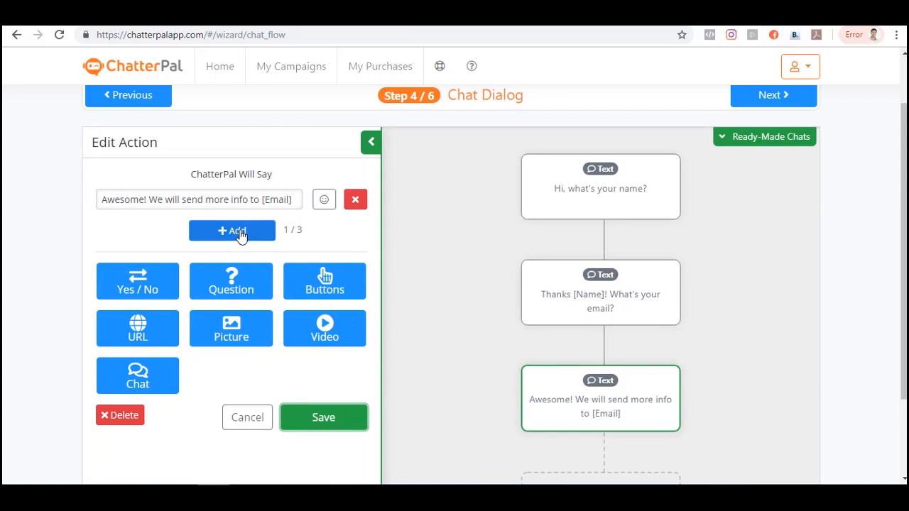
pyautogui.click(237, 231)
pyautogui.click(220, 231)
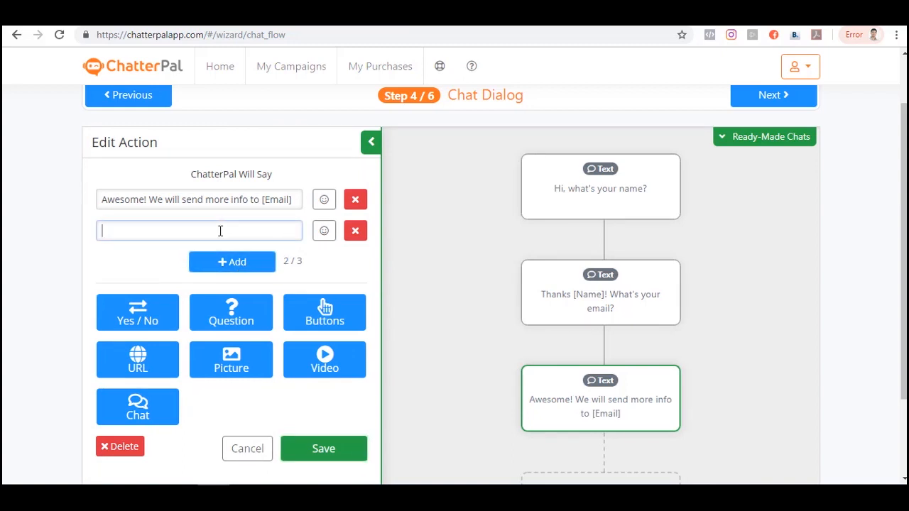
pyautogui.write('For for information wah')
pyautogui.press('BackSpace')
pyautogui.write('tch the following video...')
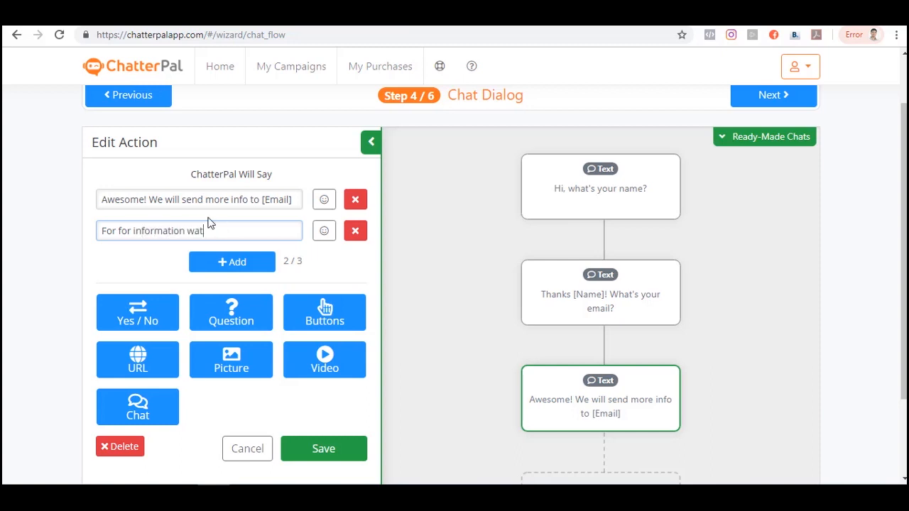
# Step: Add a Video element to the action, then switch to YouTube and copy the URL of the "[Ep. 42] Affiliate Video Review Creation" video
pyautogui.click(325, 362)
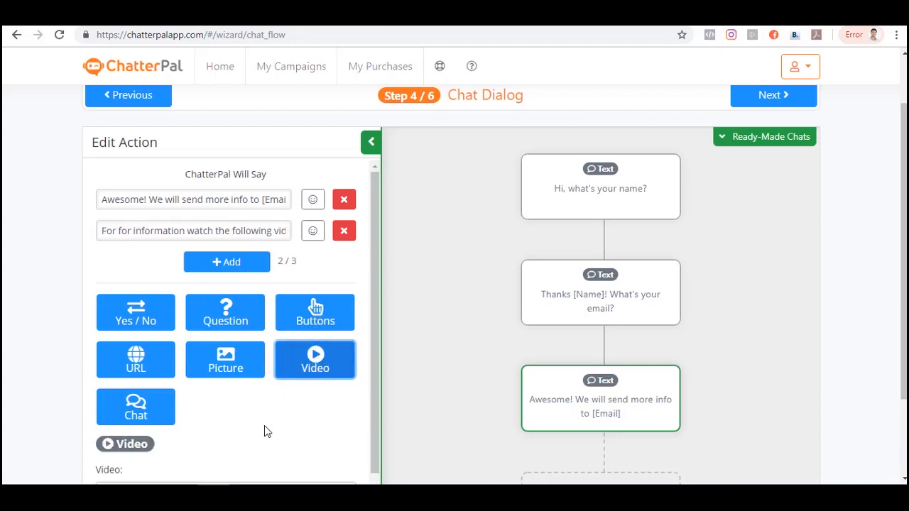
pyautogui.scroll(-1, 264, 429)
pyautogui.scroll(-1, 317, 410)
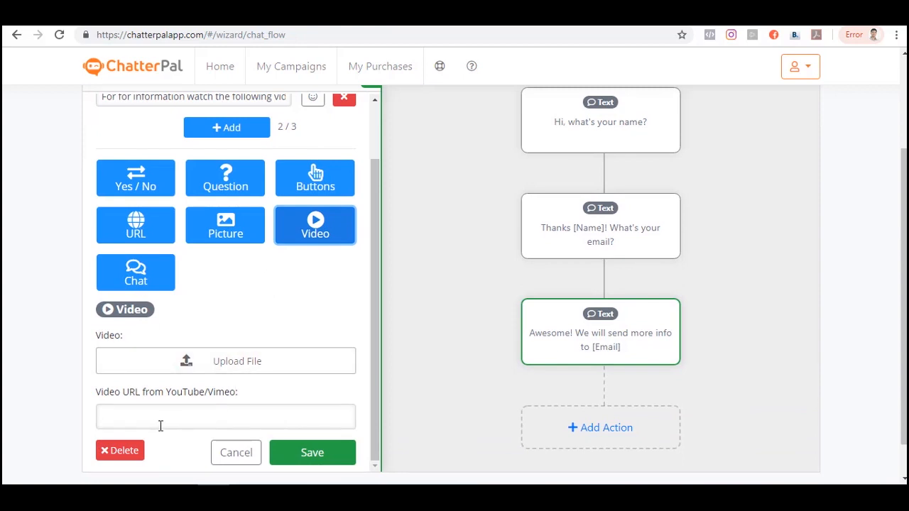
pyautogui.click(63, 16)
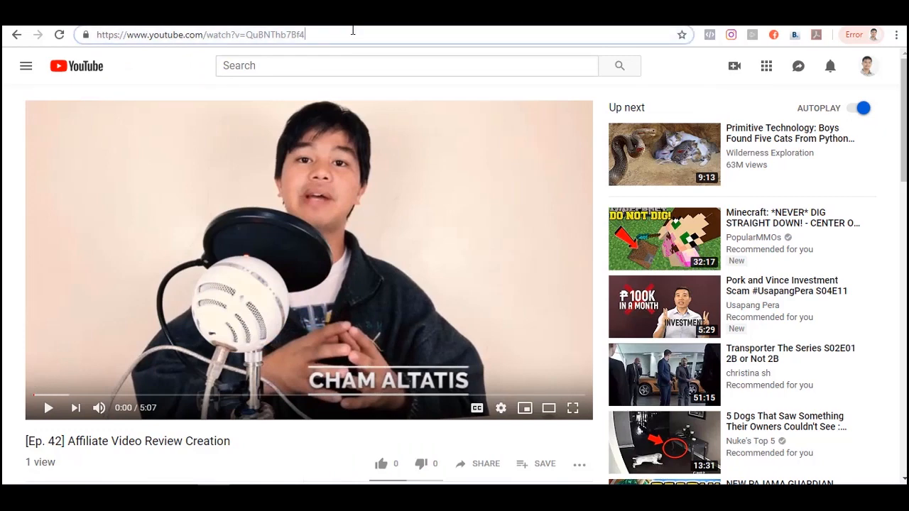
pyautogui.click(352, 30)
pyautogui.hotkey('ctrl', 'c')
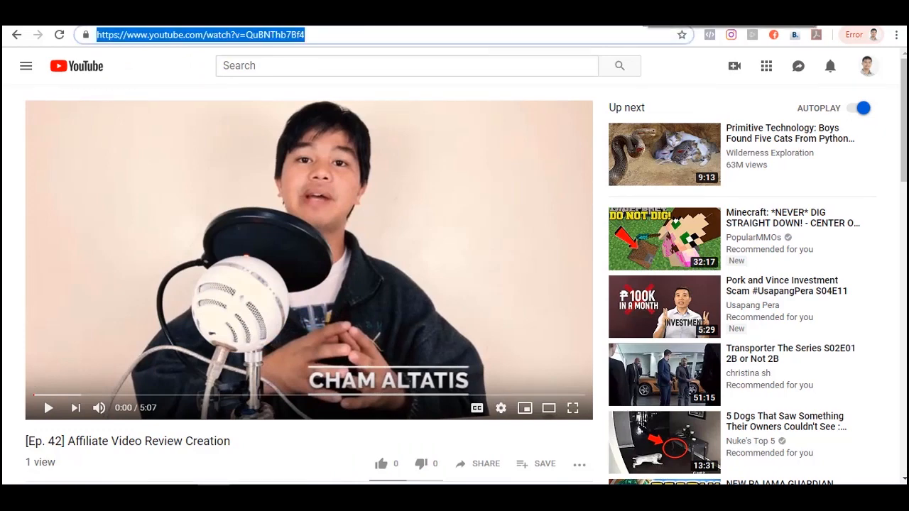
pyautogui.click(645, 14)
pyautogui.click(140, 368)
pyautogui.hotkey('ctrl', 'v')
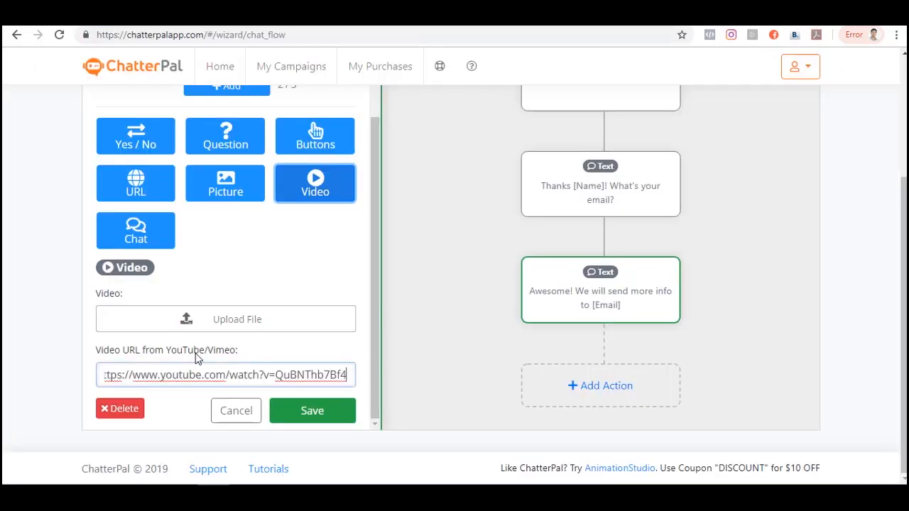
pyautogui.click(325, 418)
# Step: Review the chat flow from the name question down to the video action
pyautogui.scroll(3, 781, 248)
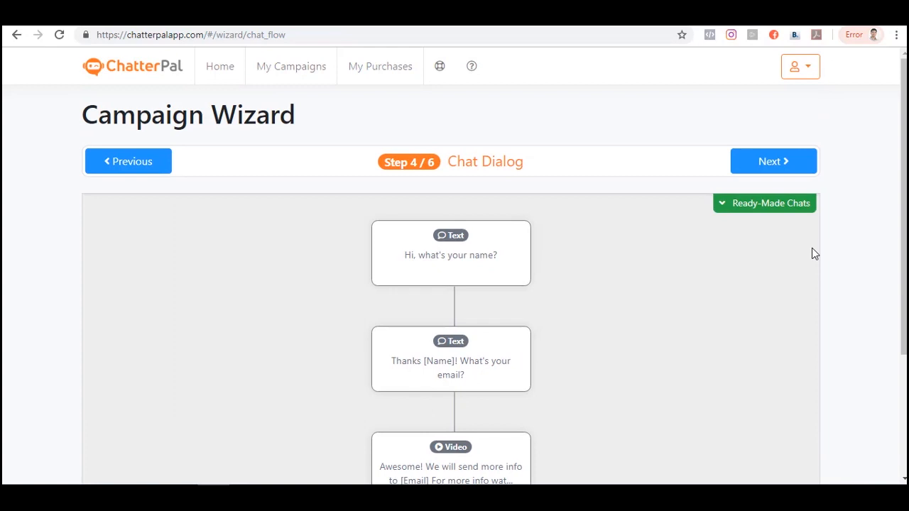
pyautogui.scroll(-2, 811, 253)
pyautogui.scroll(2, 801, 254)
pyautogui.scroll(-2, 800, 253)
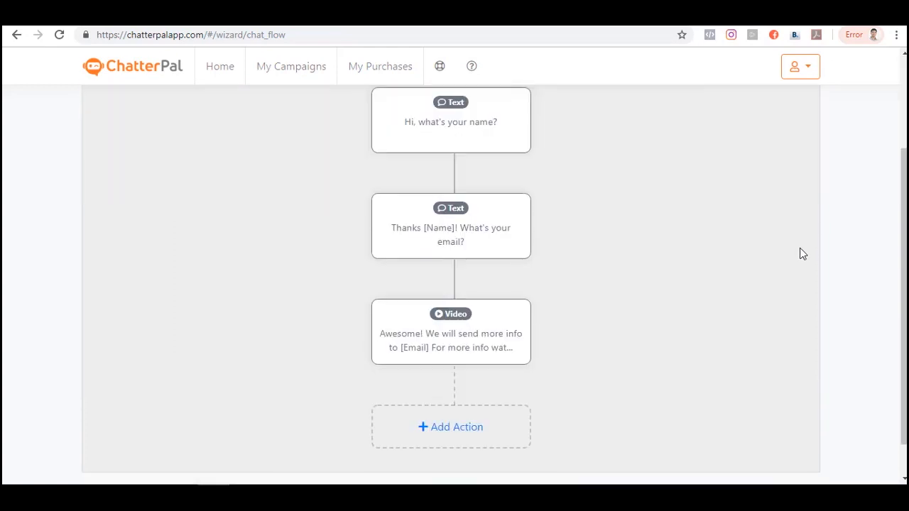
pyautogui.scroll(2, 792, 253)
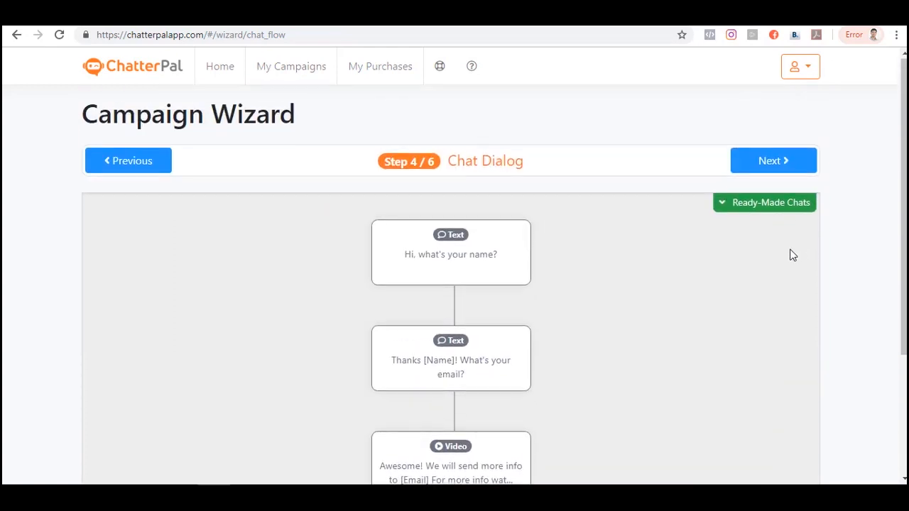
pyautogui.scroll(-2, 784, 253)
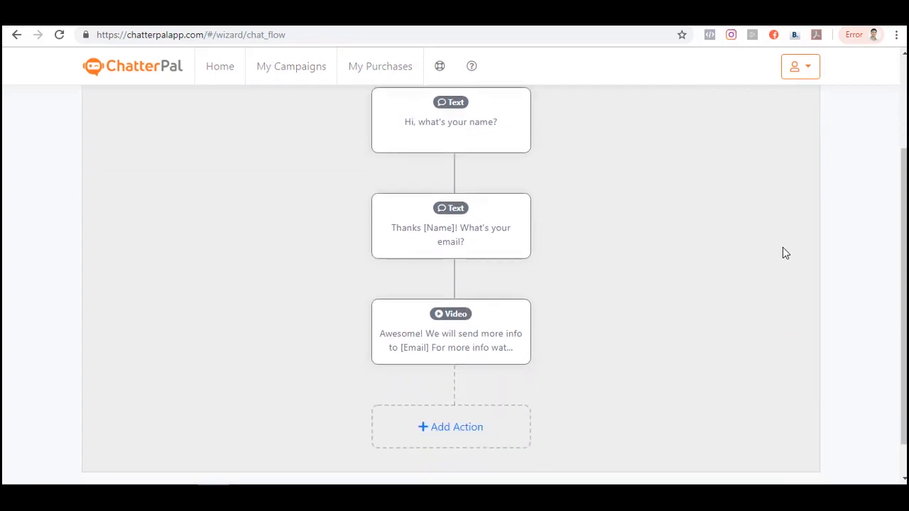
pyautogui.scroll(-1, 635, 284)
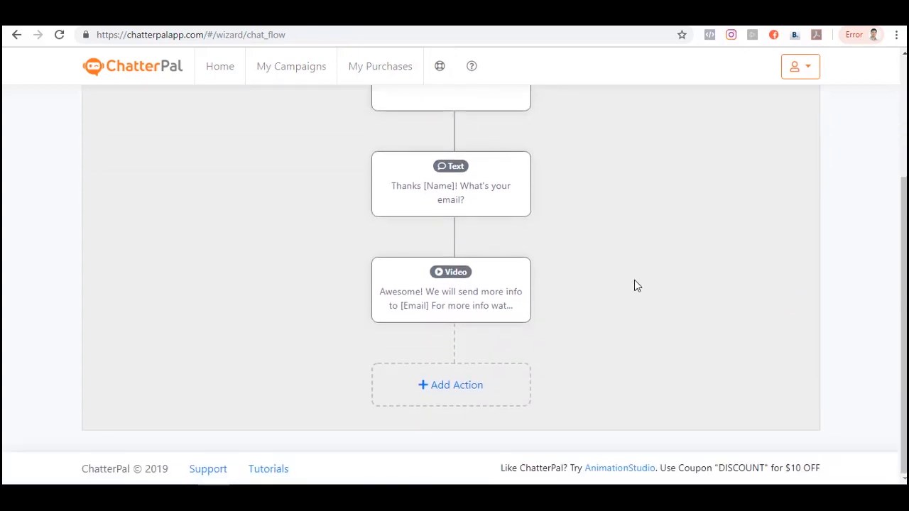
pyautogui.click(465, 391)
pyautogui.scroll(1, 314, 287)
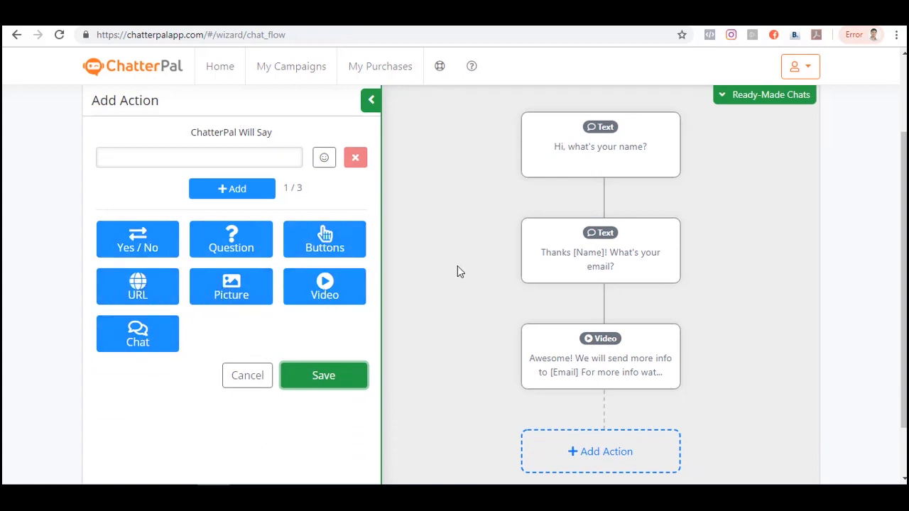
pyautogui.click(253, 379)
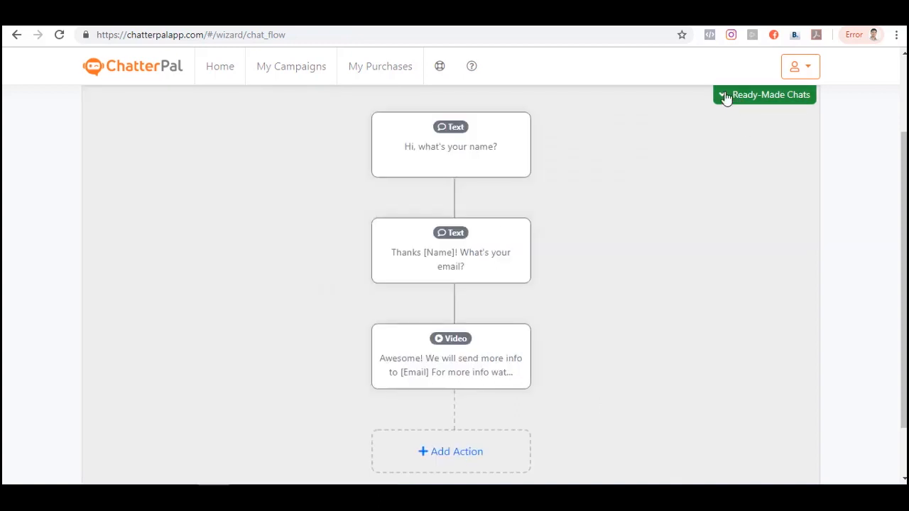
# Step: Look through the ready-made chat templates, such as Appointment Booking and Customer Acquisition, without loading one
pyautogui.click(727, 98)
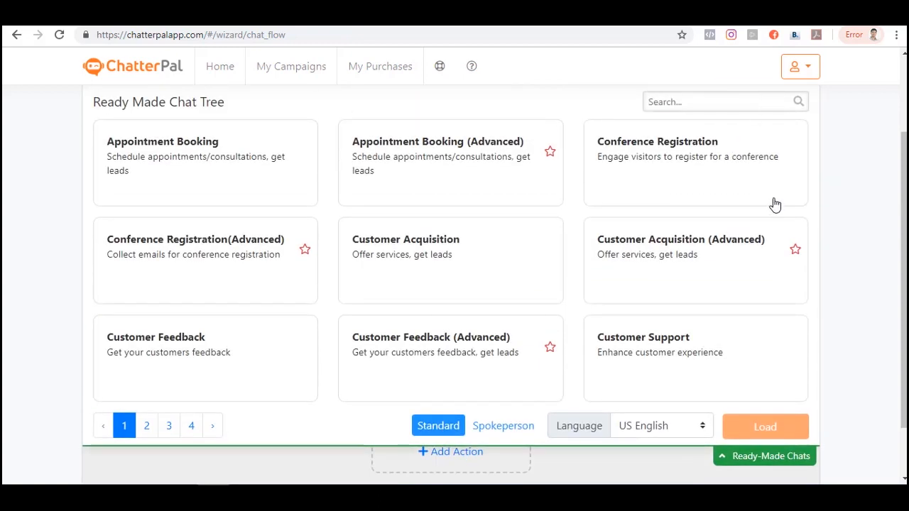
pyautogui.scroll(-1, 774, 205)
pyautogui.scroll(2, 774, 205)
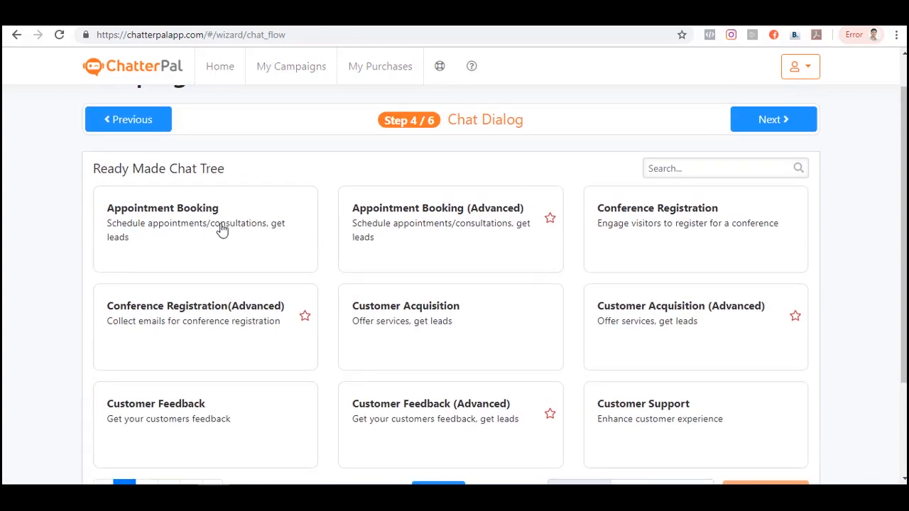
pyautogui.scroll(-2, 757, 216)
pyautogui.scroll(2, 757, 220)
pyautogui.scroll(-2, 852, 220)
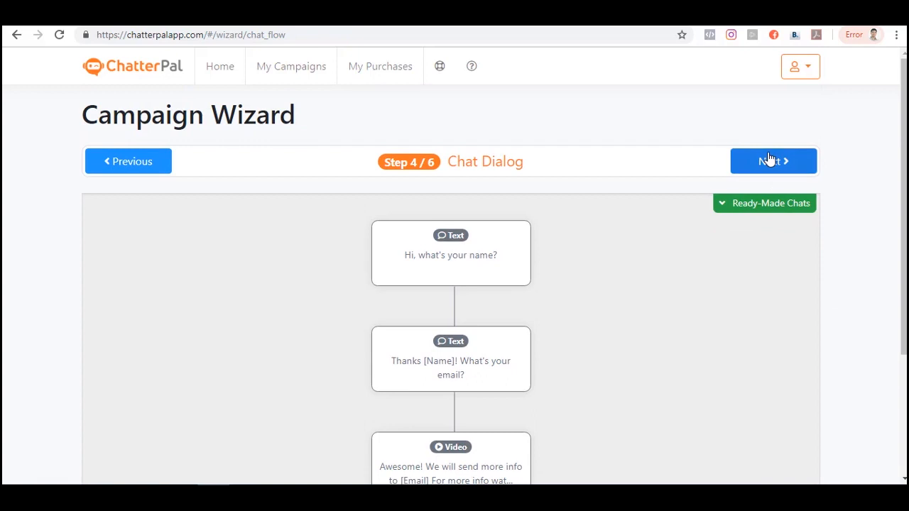
# Step: Continue to the wizard's Player Options stage and look over the position, offset and auto play settings
pyautogui.click(772, 161)
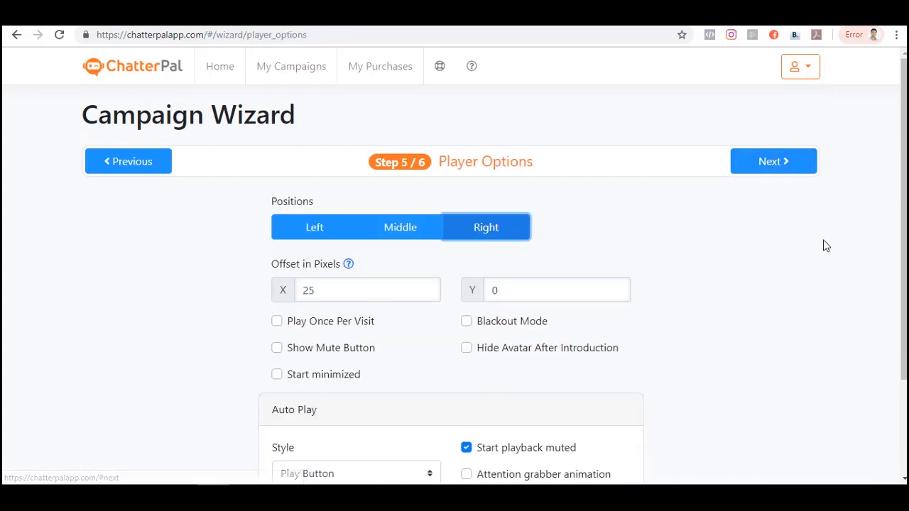
pyautogui.scroll(-2, 820, 252)
pyautogui.scroll(2, 690, 264)
pyautogui.scroll(-1, 686, 248)
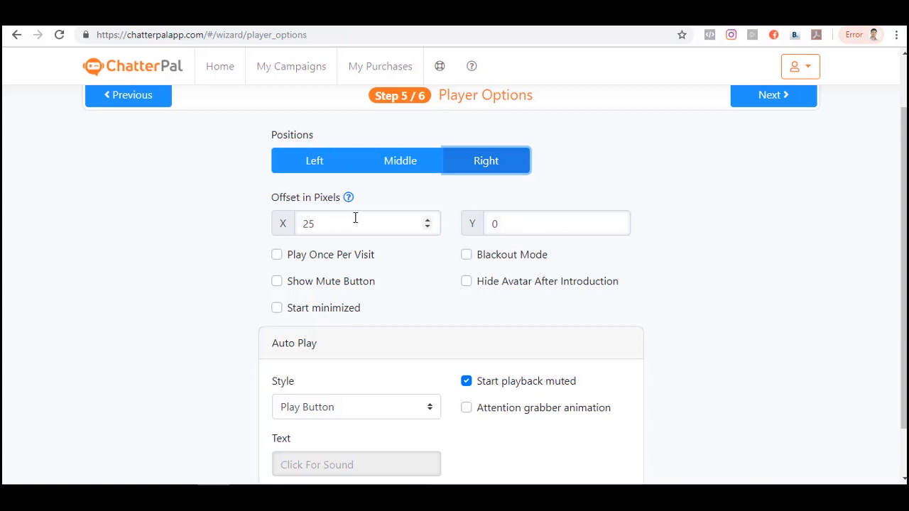
pyautogui.scroll(1, 432, 291)
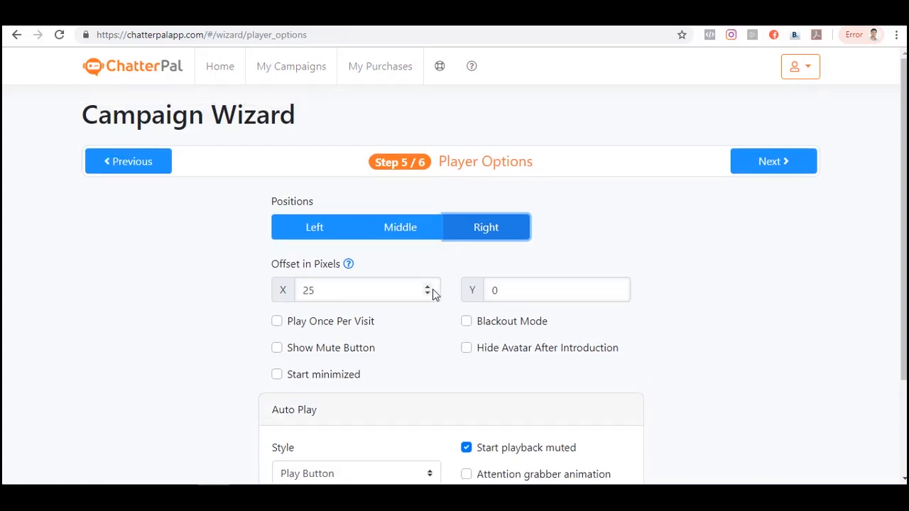
# Step: Try the Left and Middle player positions and set the position back to Right
pyautogui.click(319, 226)
pyautogui.scroll(-1, 406, 310)
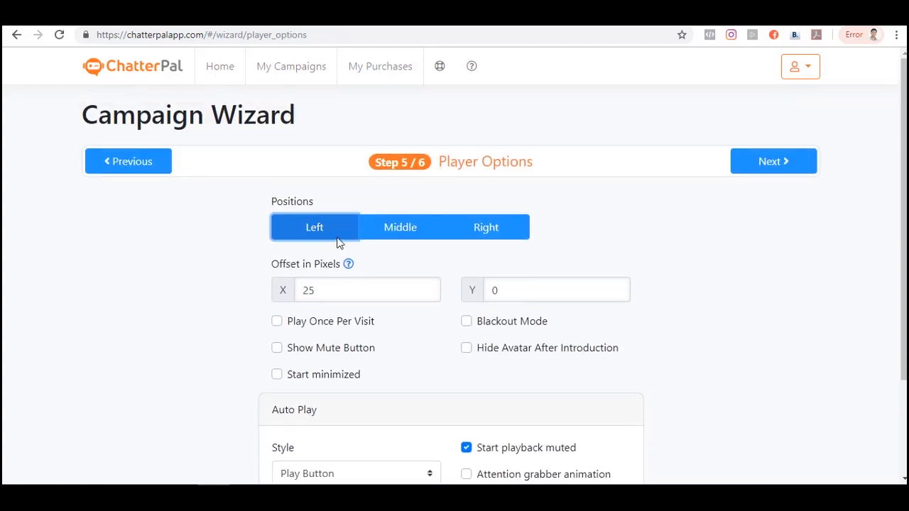
pyautogui.click(404, 233)
pyautogui.click(487, 231)
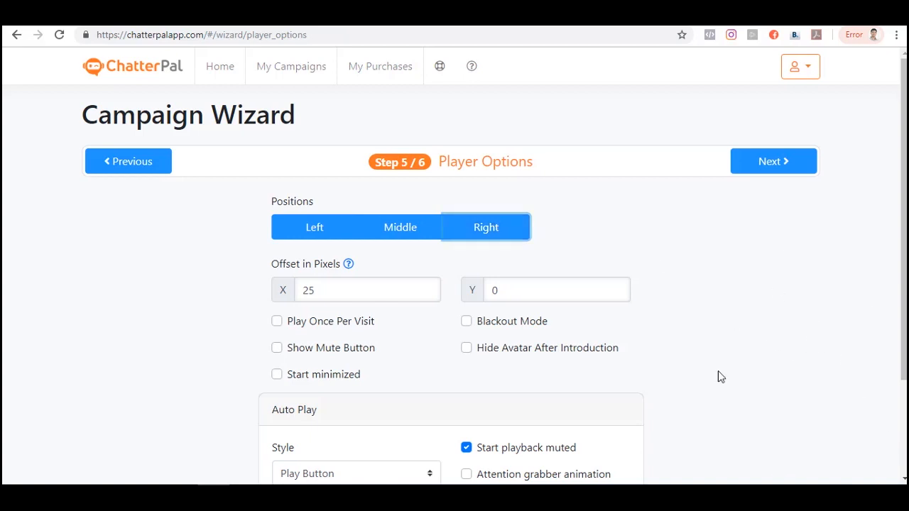
pyautogui.scroll(-2, 849, 334)
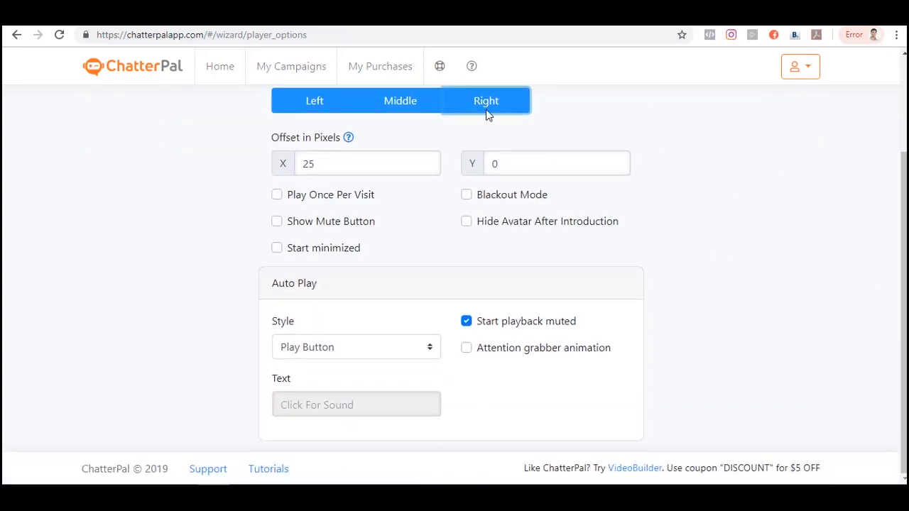
pyautogui.scroll(1, 732, 279)
pyautogui.scroll(-1, 692, 275)
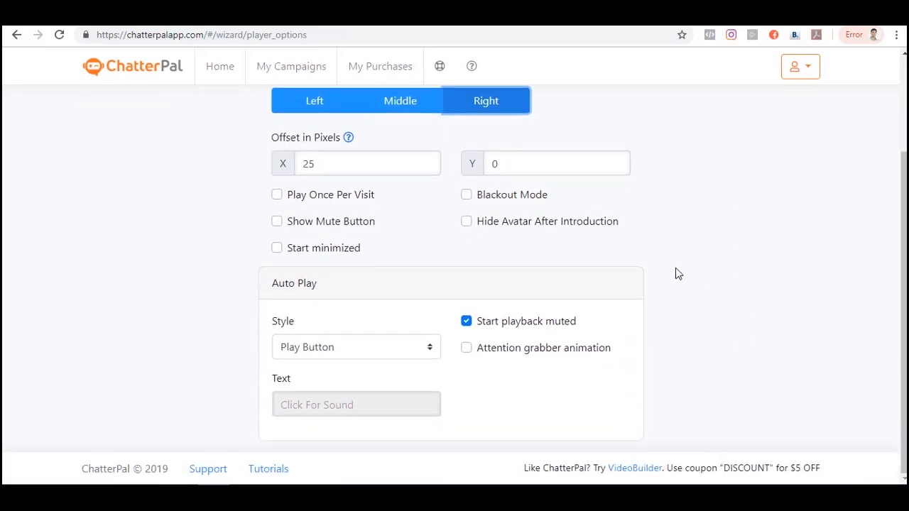
# Step: Enable Play Once Per Visit, and try Show Mute Button, Hide Avatar After Introduction and Start minimized, switching each of these three off again
pyautogui.click(276, 196)
pyautogui.click(278, 224)
pyautogui.click(278, 223)
pyautogui.click(467, 222)
pyautogui.click(469, 222)
pyautogui.click(275, 249)
pyautogui.click(276, 249)
# Step: Look at the available Auto Play styles, keeping Play Button selected
pyautogui.click(380, 351)
pyautogui.click(379, 352)
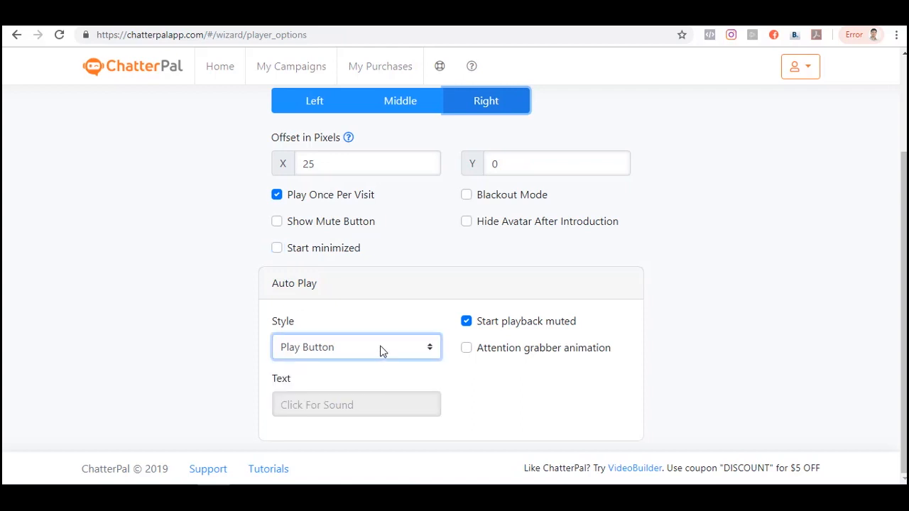
pyautogui.click(379, 351)
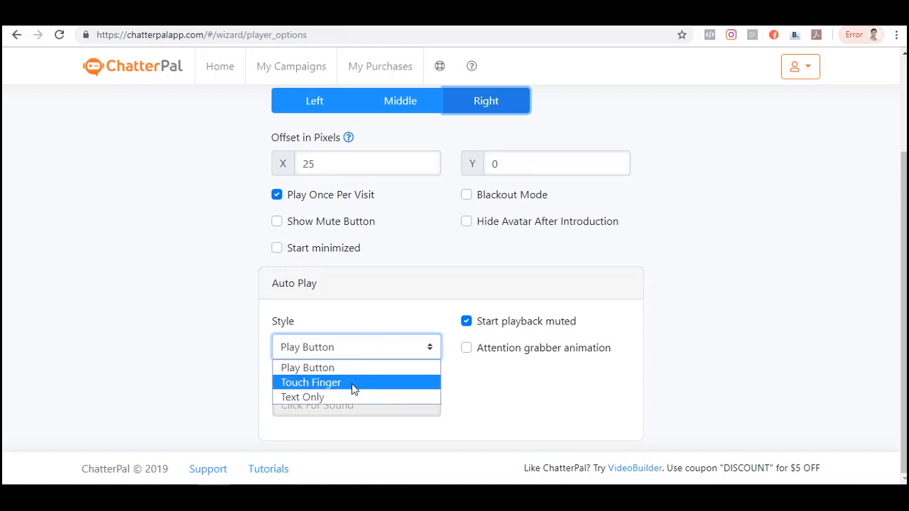
pyautogui.click(389, 351)
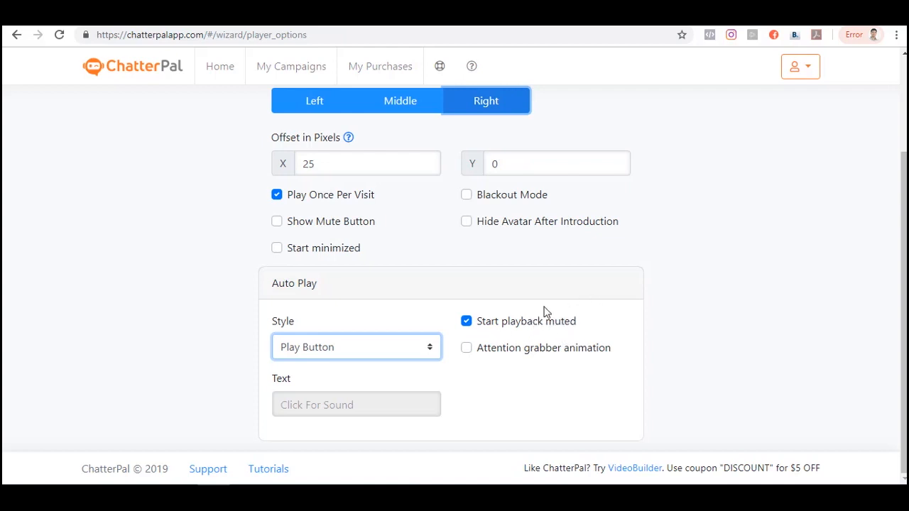
# Step: Enable the attention grabber animation for auto play and keep Start playback muted switched on
pyautogui.click(467, 323)
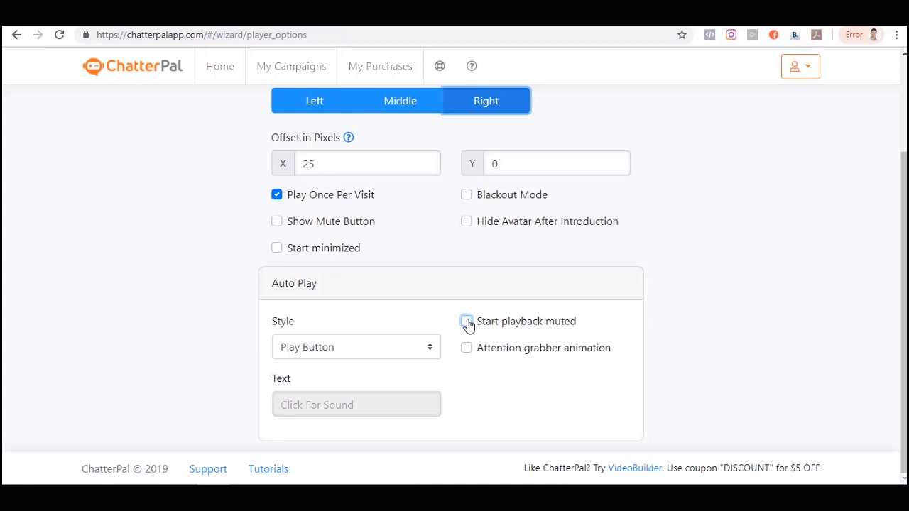
pyautogui.click(467, 322)
pyautogui.click(469, 352)
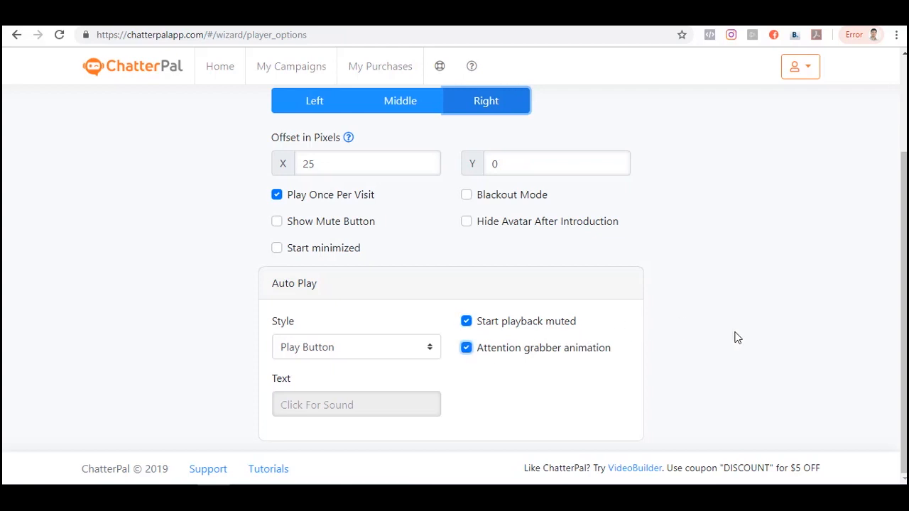
# Step: Continue to the final Campaign Options stage and name the campaign "Demo"
pyautogui.scroll(2, 737, 337)
pyautogui.scroll(-2, 736, 337)
pyautogui.scroll(2, 747, 240)
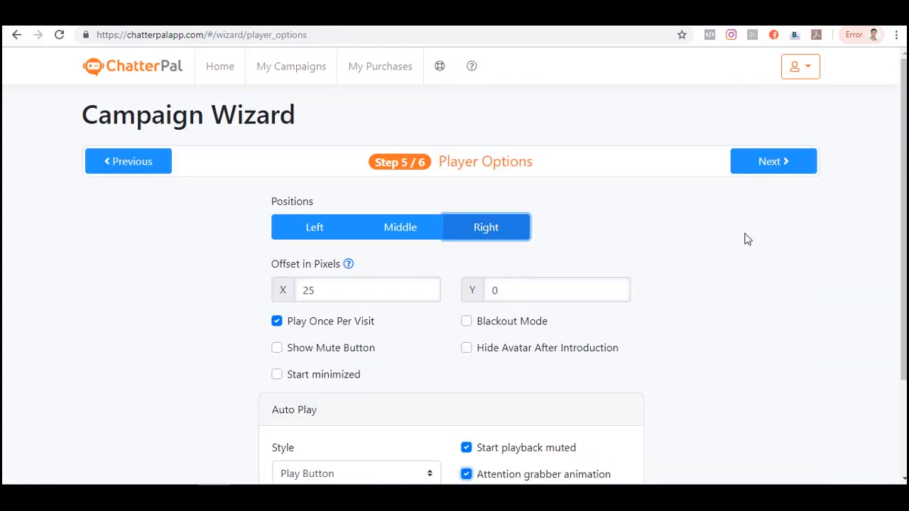
pyautogui.click(795, 164)
pyautogui.click(432, 225)
pyautogui.write('de')
pyautogui.press('BackSpace')
pyautogui.press('BackSpace')
pyautogui.write('Demo')
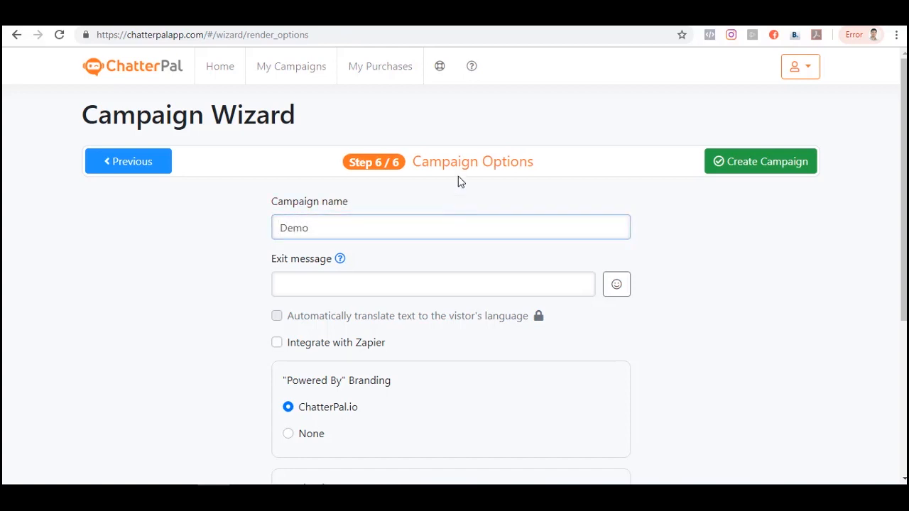
# Step: Set the campaign's exit message to "Thanks!"
pyautogui.scroll(-2, 485, 243)
pyautogui.write('Thanks')
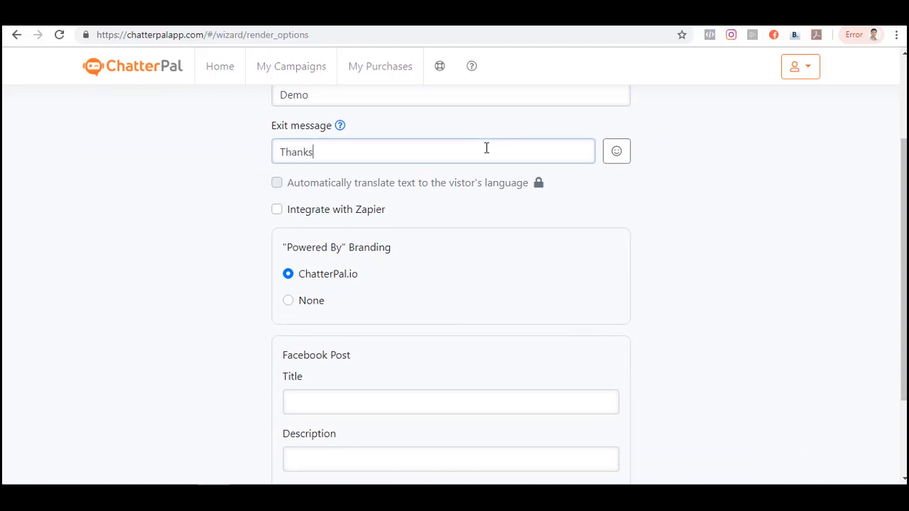
pyautogui.write('!')
pyautogui.scroll(-1, 402, 210)
pyautogui.scroll(-1, 402, 211)
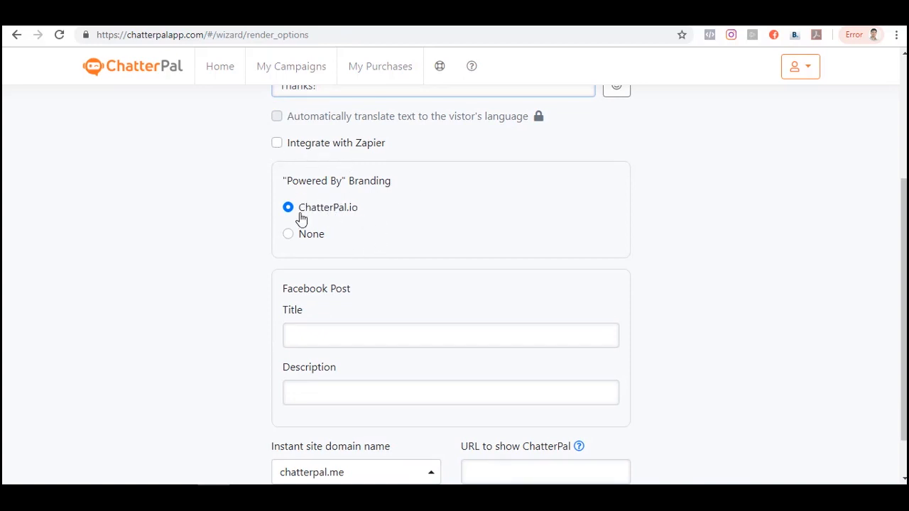
# Step: Set the "Powered By" branding to None and leave the Facebook post fields empty
pyautogui.click(288, 235)
pyautogui.scroll(-1, 660, 254)
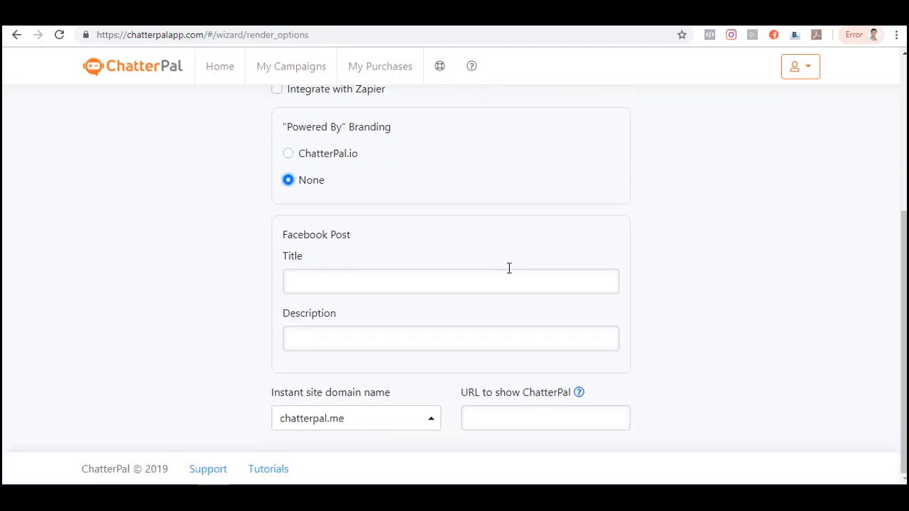
pyautogui.click(328, 282)
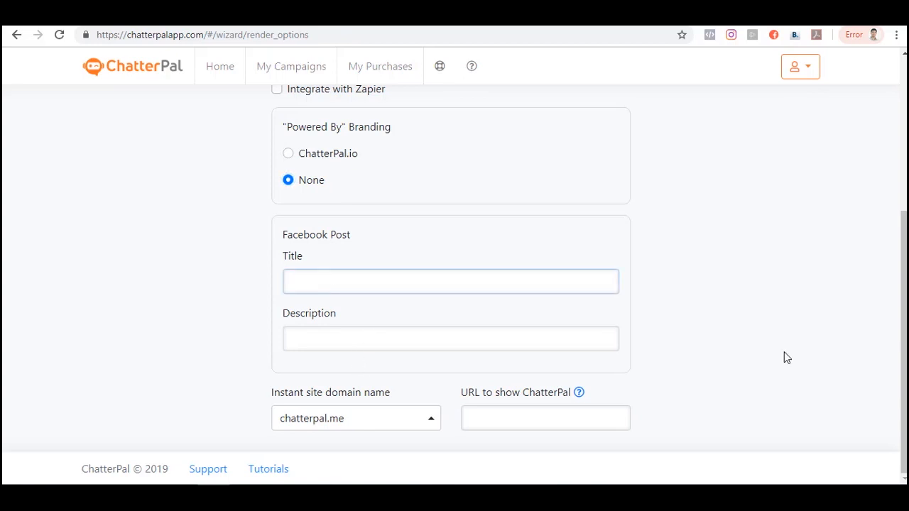
# Step: Create the Demo campaign using Save and Create rather than a draft
pyautogui.scroll(3, 659, 298)
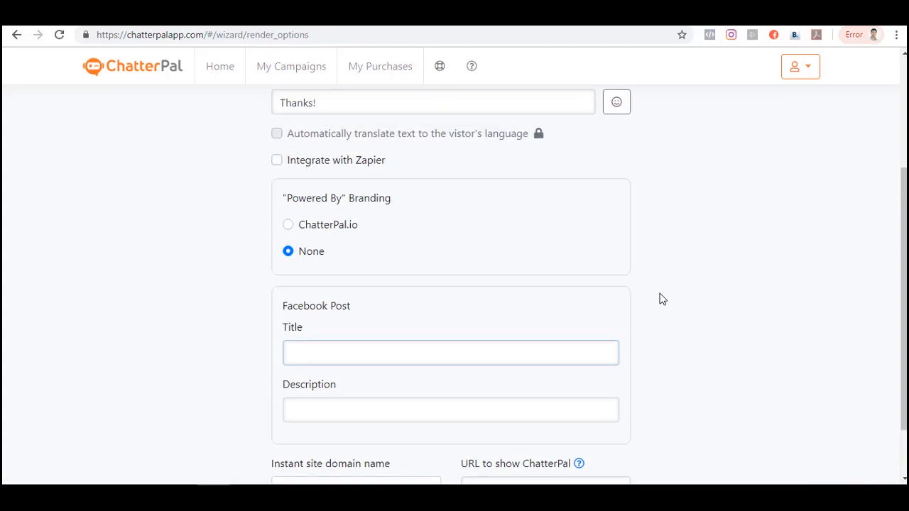
pyautogui.scroll(1, 659, 298)
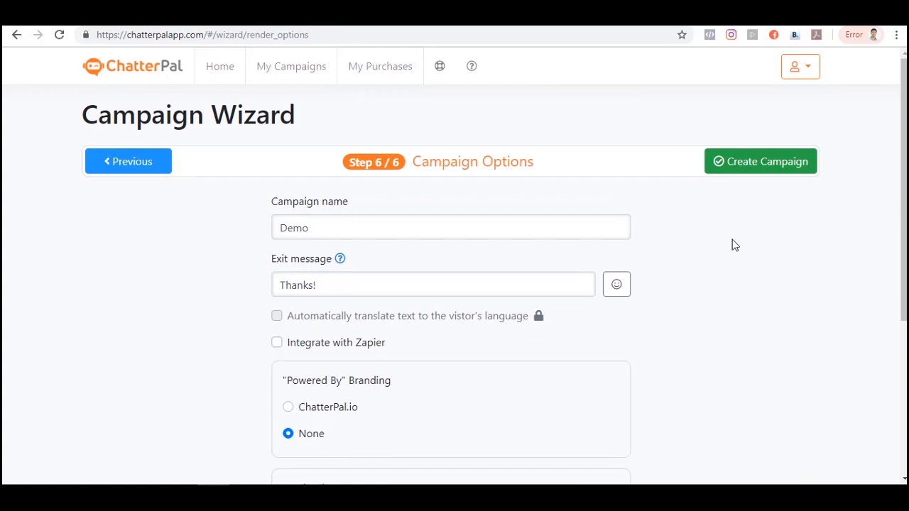
pyautogui.click(781, 165)
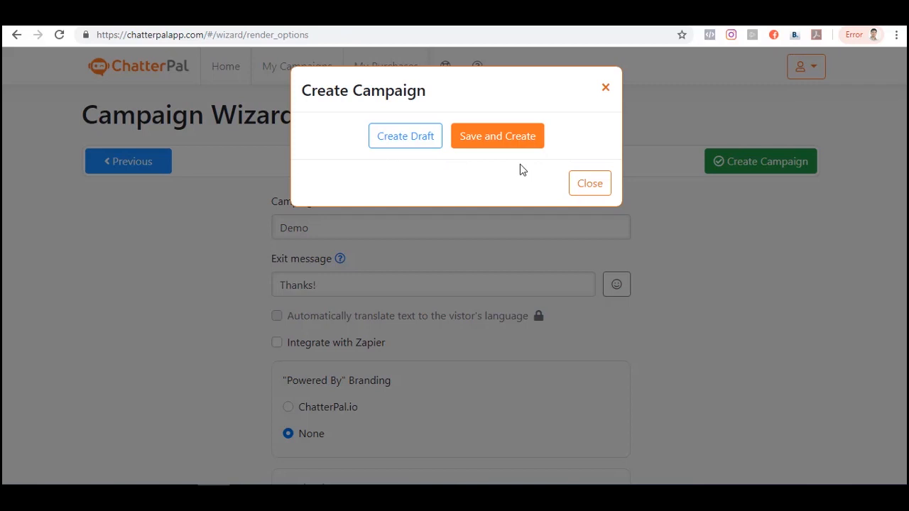
pyautogui.click(486, 142)
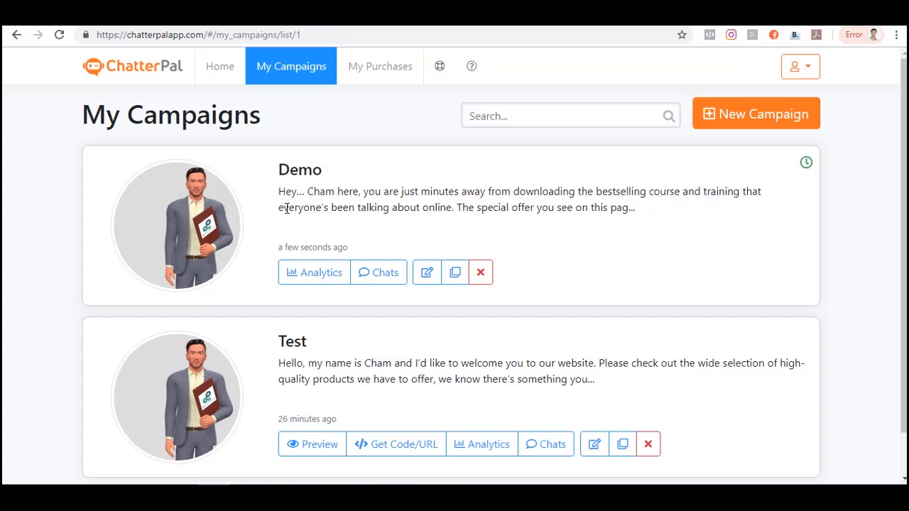
# Step: Preview the Test campaign by playing its avatar, minimize the chat and return to the campaign list
pyautogui.moveTo(808, 166)
pyautogui.scroll(-1, 802, 243)
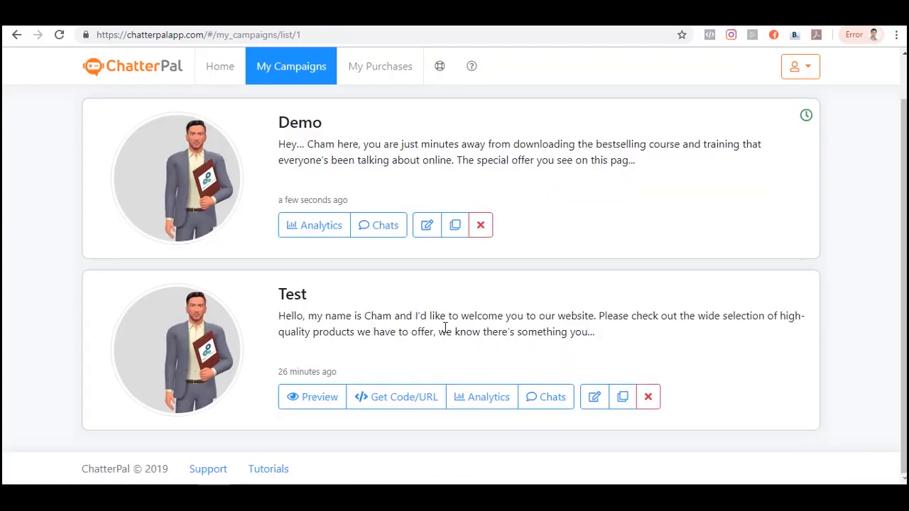
pyautogui.click(315, 401)
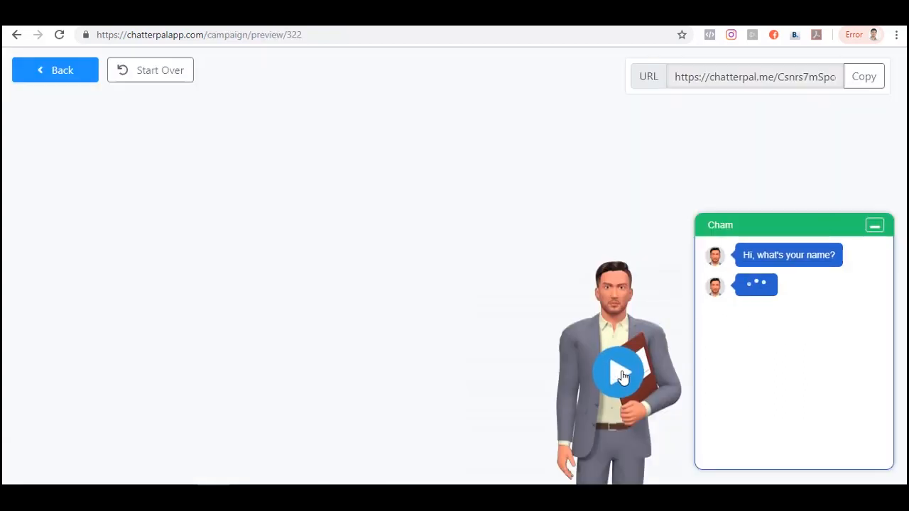
pyautogui.click(622, 370)
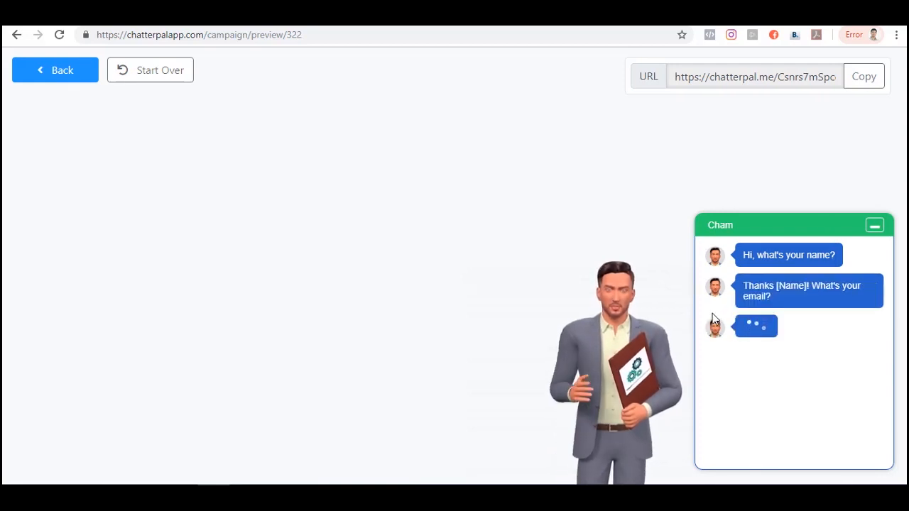
pyautogui.click(874, 227)
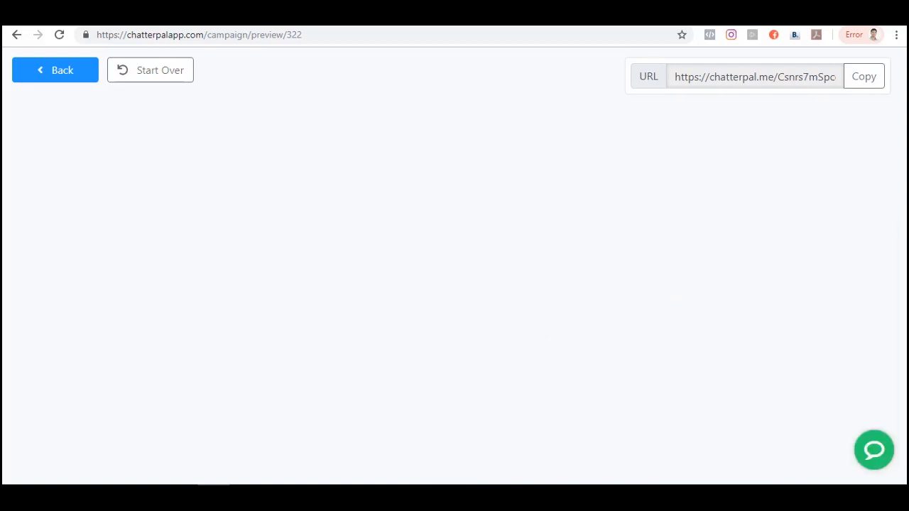
pyautogui.click(37, 74)
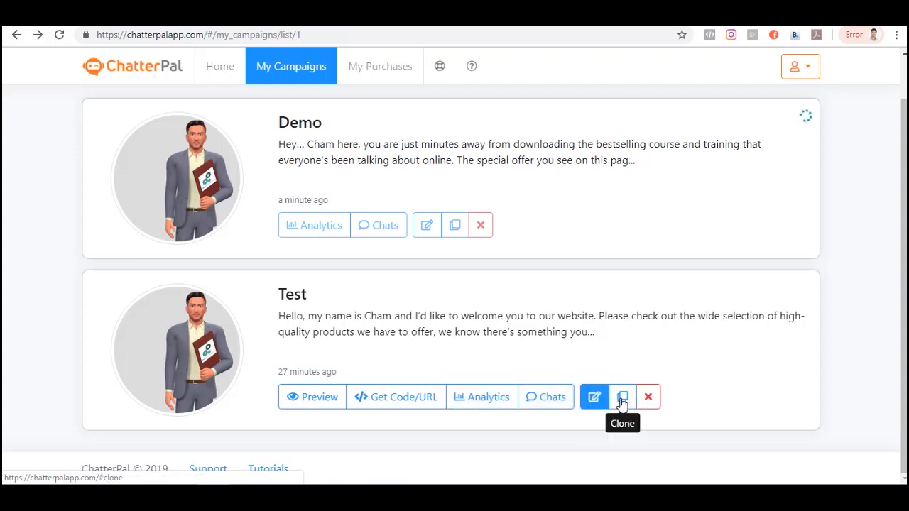
# Step: View the Test campaign's embed code and instant site URL, then close the dialog and look over the campaign list
pyautogui.click(396, 397)
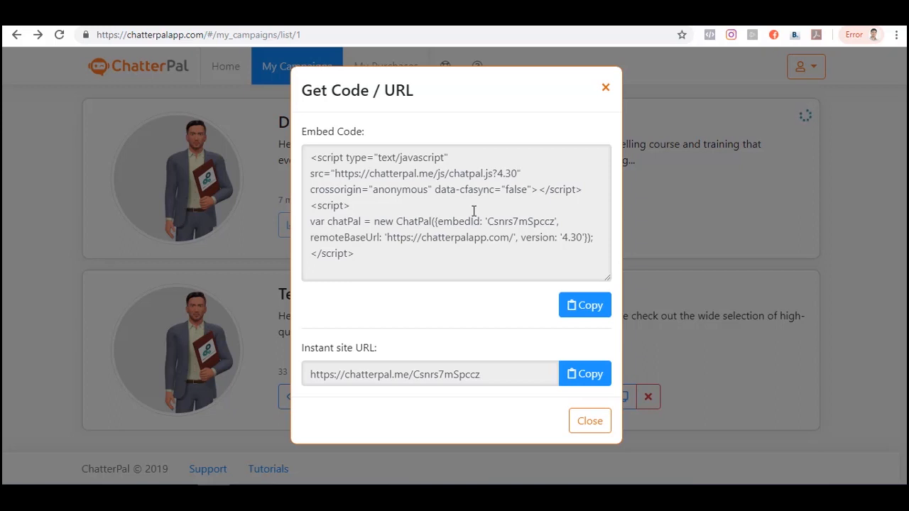
pyautogui.click(605, 88)
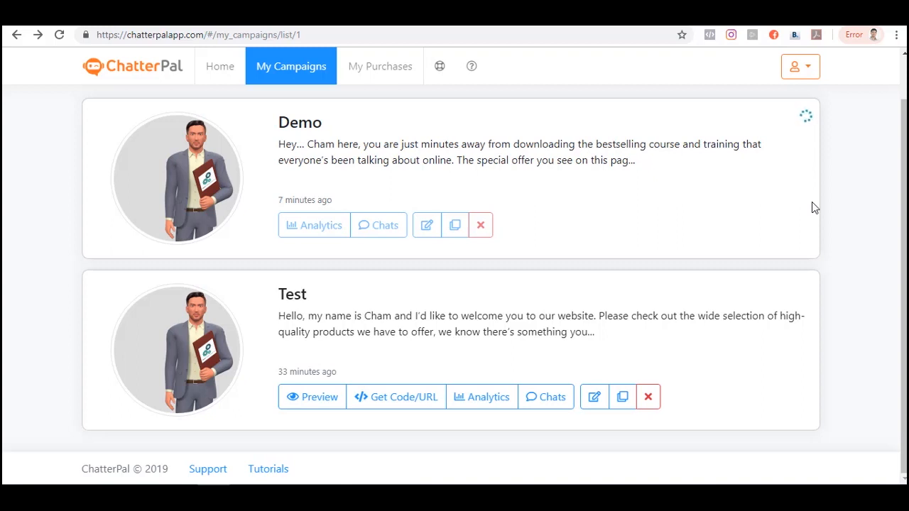
pyautogui.scroll(1, 814, 208)
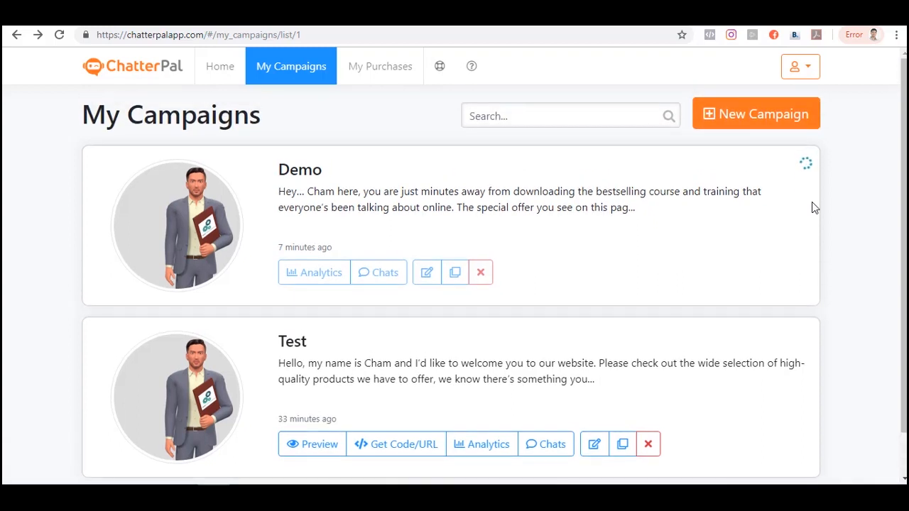
pyautogui.scroll(-1, 812, 204)
pyautogui.scroll(1, 812, 204)
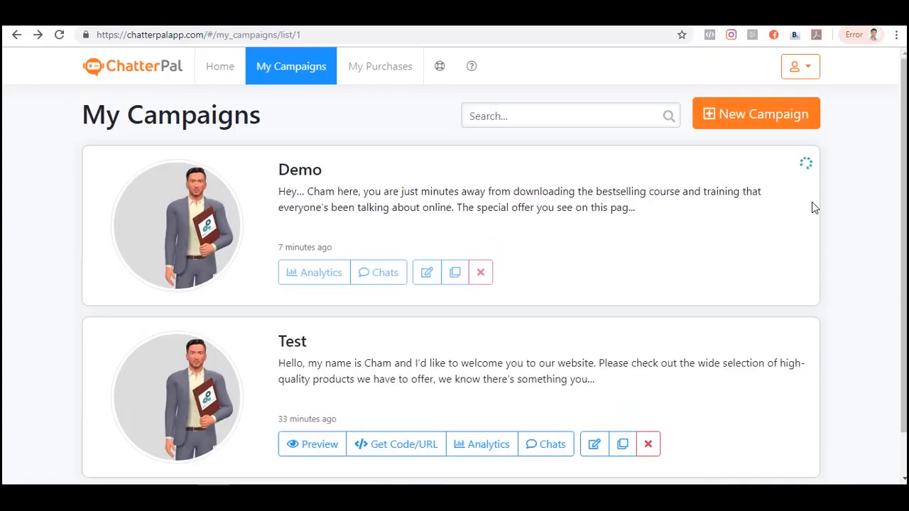